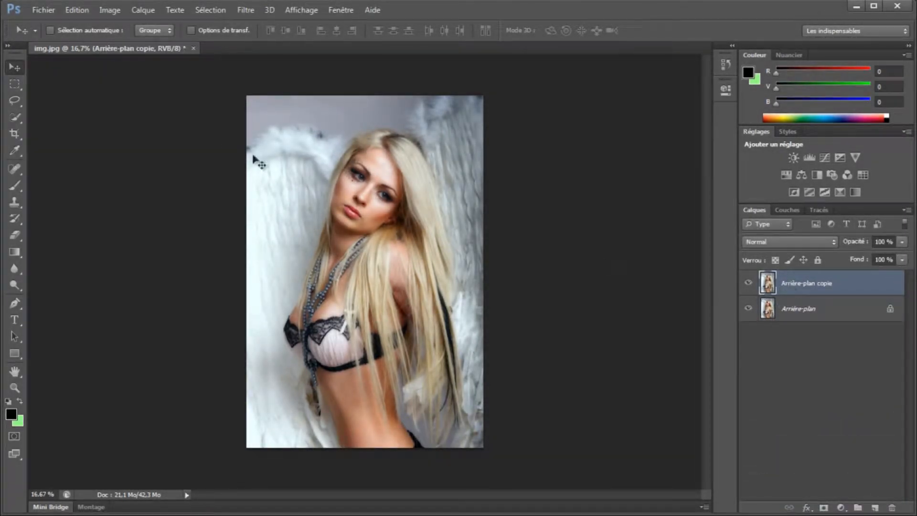
- Invert the colours of the Arrière-plan copie layer with Négatif, and duplicate the inverted layer twice
{"action": "left_click", "coordinate": [110, 10]}
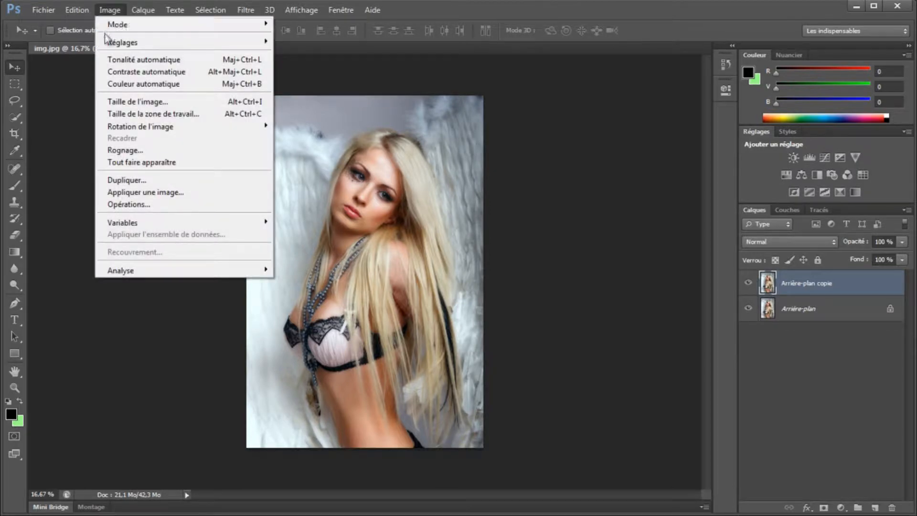
{"action": "mouse_move", "coordinate": [123, 42]}
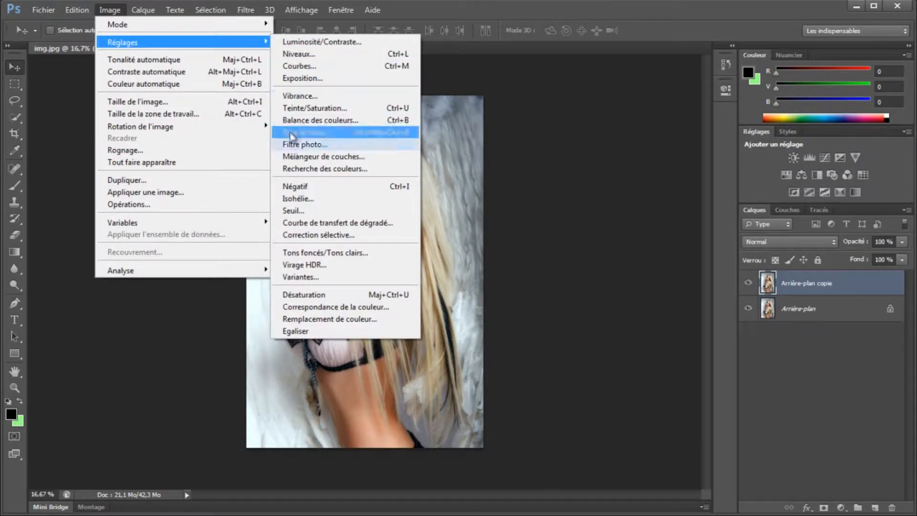
{"action": "left_click", "coordinate": [300, 186]}
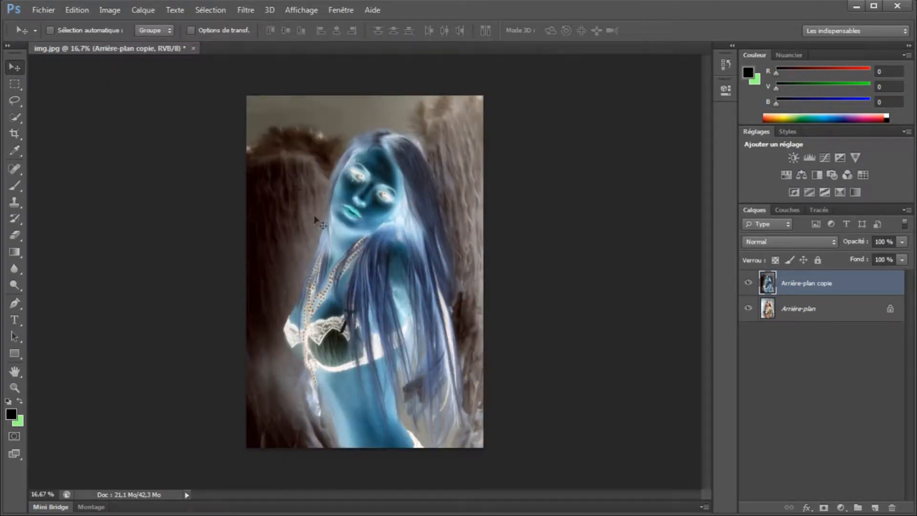
{"action": "left_click_drag", "start_coordinate": [847, 289], "coordinate": [875, 507]}
{"action": "left_click_drag", "start_coordinate": [862, 290], "coordinate": [874, 507]}
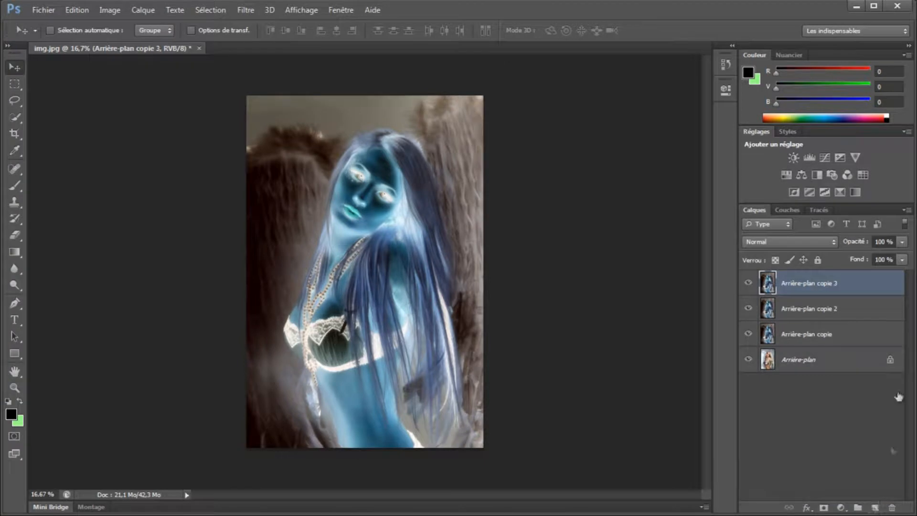
- Rename the three inverted layers R, V and B, from the uppermost down
{"action": "double_click", "coordinate": [812, 284]}
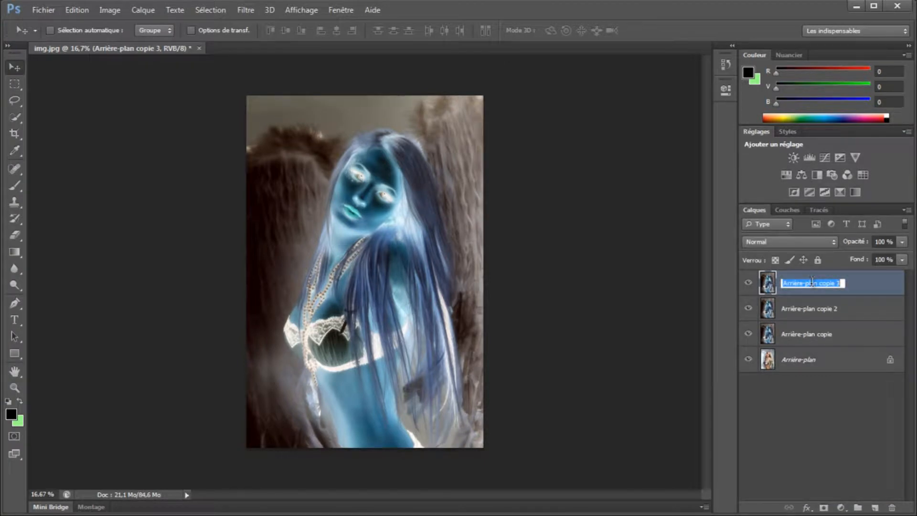
{"action": "type", "text": "R"}
{"action": "left_click", "coordinate": [802, 310]}
{"action": "double_click", "coordinate": [802, 309]}
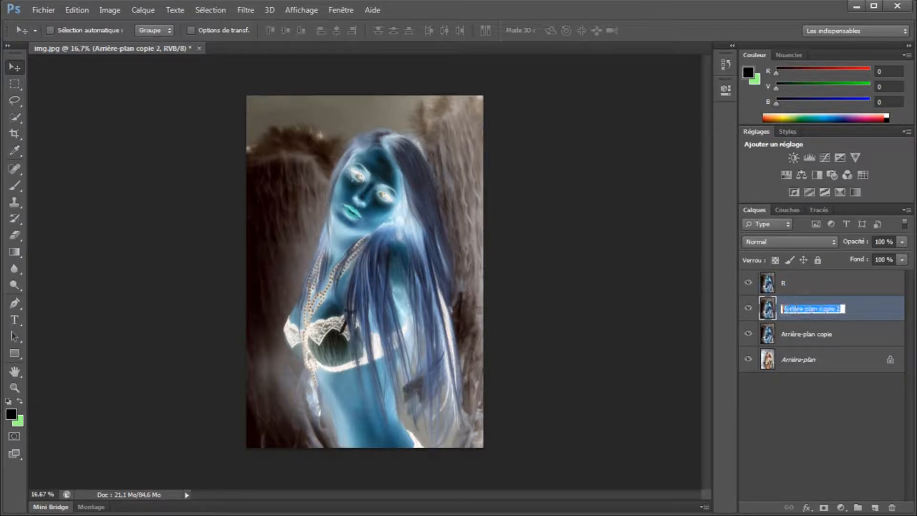
{"action": "type", "text": "V"}
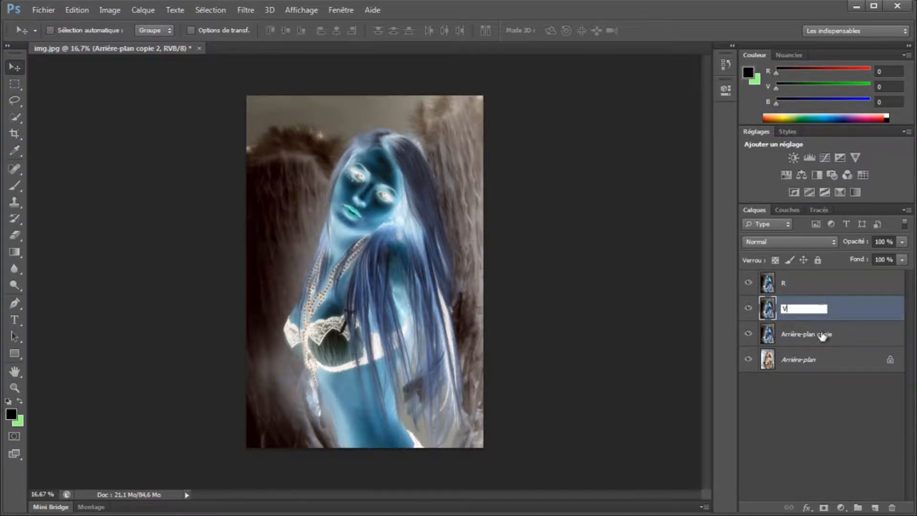
{"action": "left_click", "coordinate": [808, 340]}
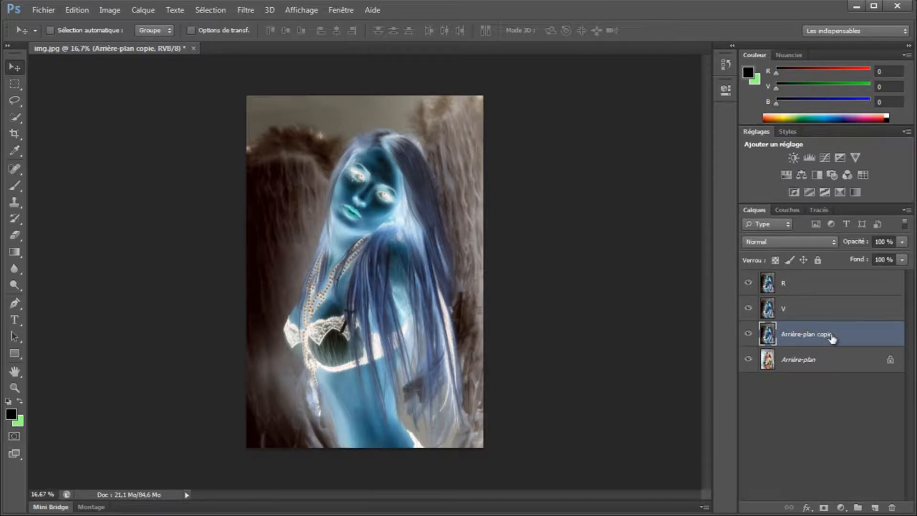
{"action": "double_click", "coordinate": [833, 338]}
{"action": "type", "text": "B"}
{"action": "key", "text": "Return"}
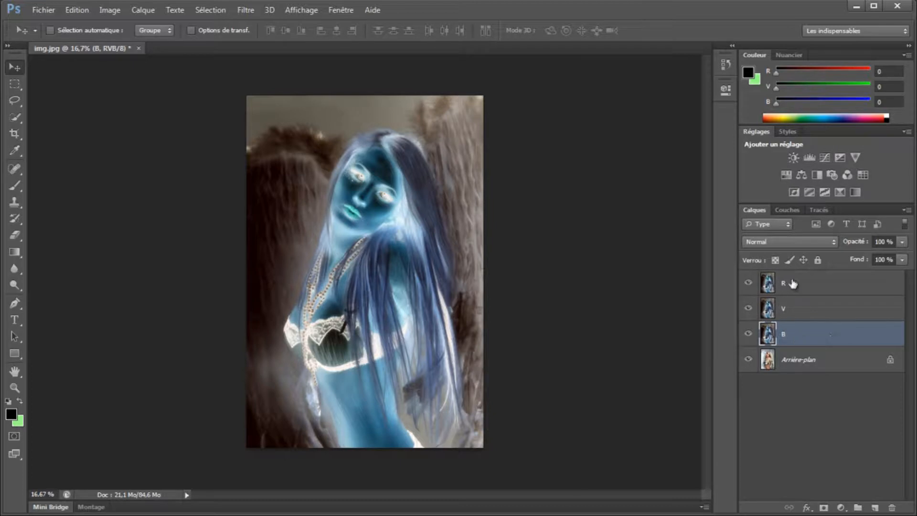
- Apply Balance des couleurs levels of +100, -100, -100 to the R layer's midtones and hide the layer
{"action": "left_click", "coordinate": [811, 286]}
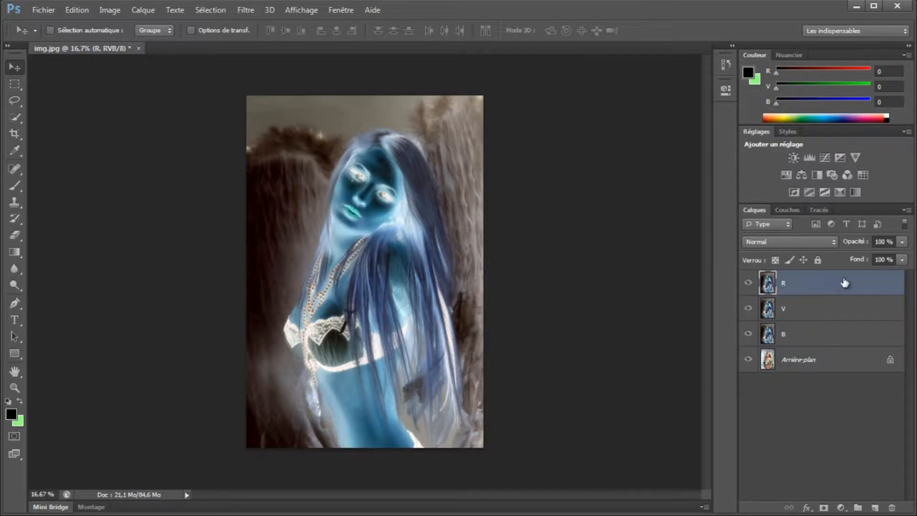
{"action": "left_click", "coordinate": [112, 11]}
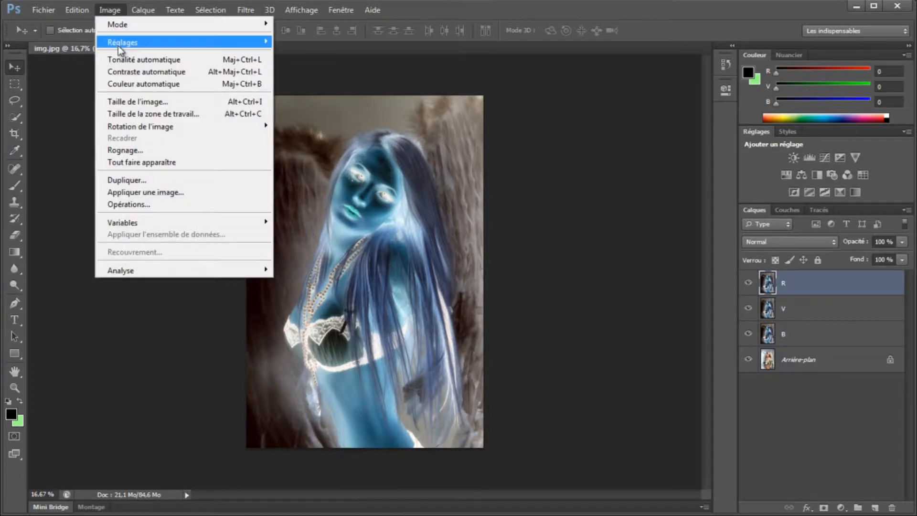
{"action": "mouse_move", "coordinate": [120, 47]}
{"action": "left_click", "coordinate": [306, 120]}
{"action": "left_click_drag", "start_coordinate": [427, 158], "coordinate": [496, 161]}
{"action": "left_click_drag", "start_coordinate": [425, 173], "coordinate": [363, 172]}
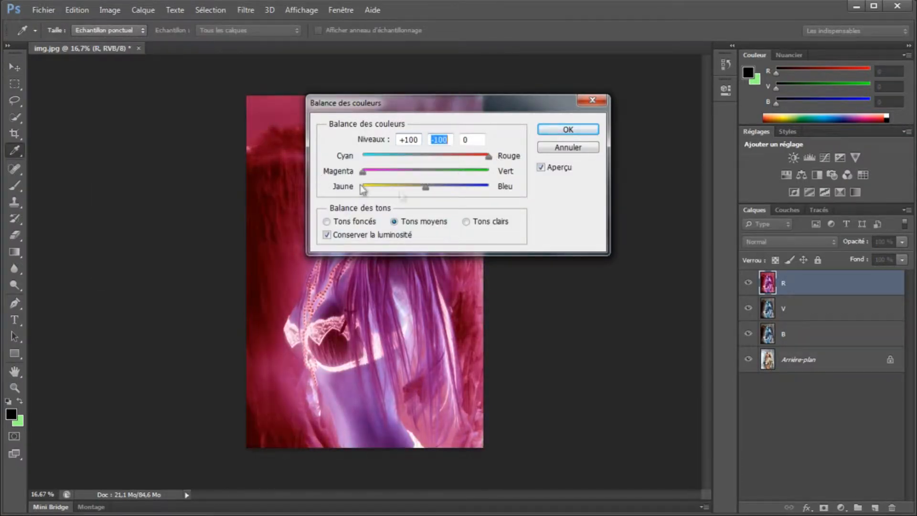
{"action": "left_click_drag", "start_coordinate": [426, 192], "coordinate": [317, 195]}
{"action": "left_click_drag", "start_coordinate": [454, 104], "coordinate": [659, 141]}
{"action": "left_click", "coordinate": [760, 167]}
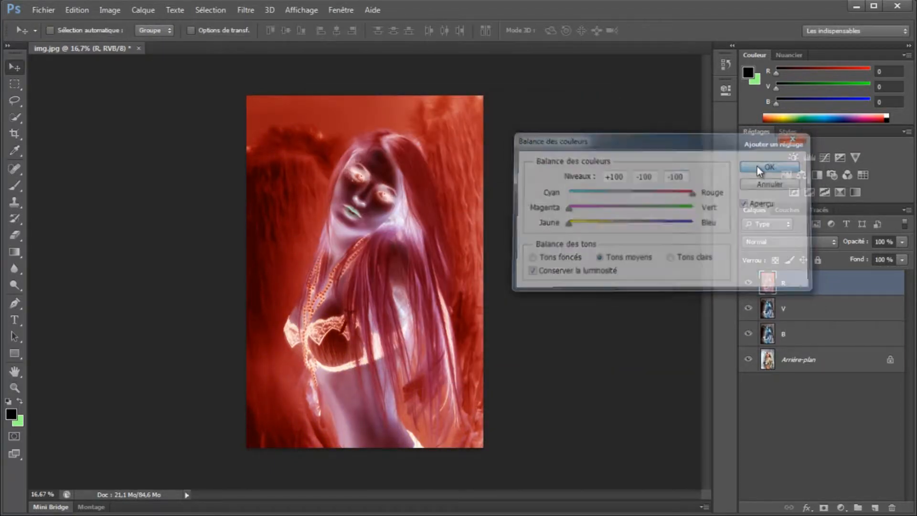
{"action": "left_click", "coordinate": [749, 283]}
- Apply Balance des couleurs levels of -100, +100, -100 to the V layer's midtones and hide the layer
{"action": "left_click", "coordinate": [838, 315]}
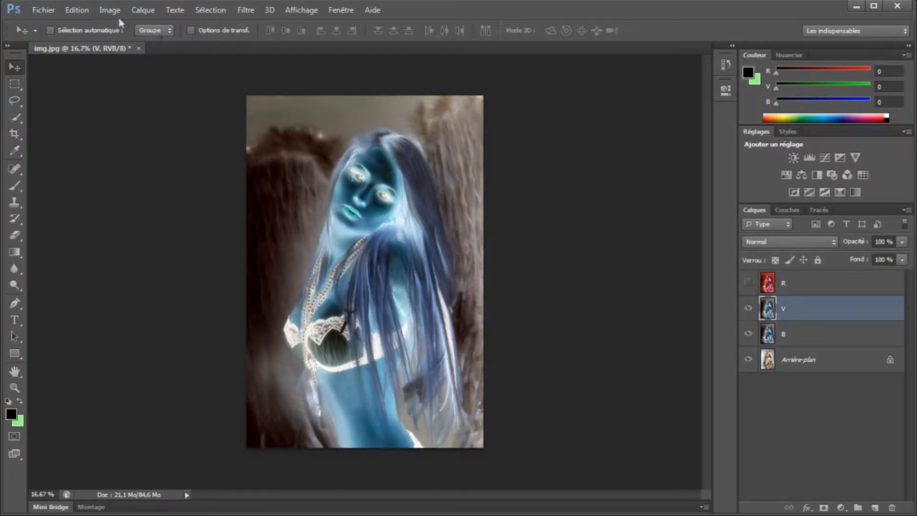
{"action": "left_click", "coordinate": [117, 10]}
{"action": "mouse_move", "coordinate": [123, 42]}
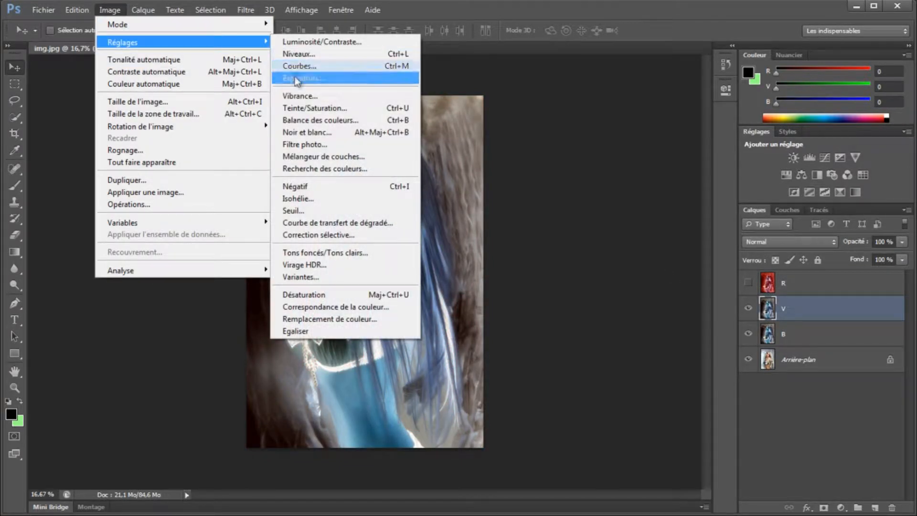
{"action": "left_click", "coordinate": [315, 120]}
{"action": "left_click_drag", "start_coordinate": [632, 210], "coordinate": [693, 209]}
{"action": "left_click_drag", "start_coordinate": [631, 225], "coordinate": [568, 224]}
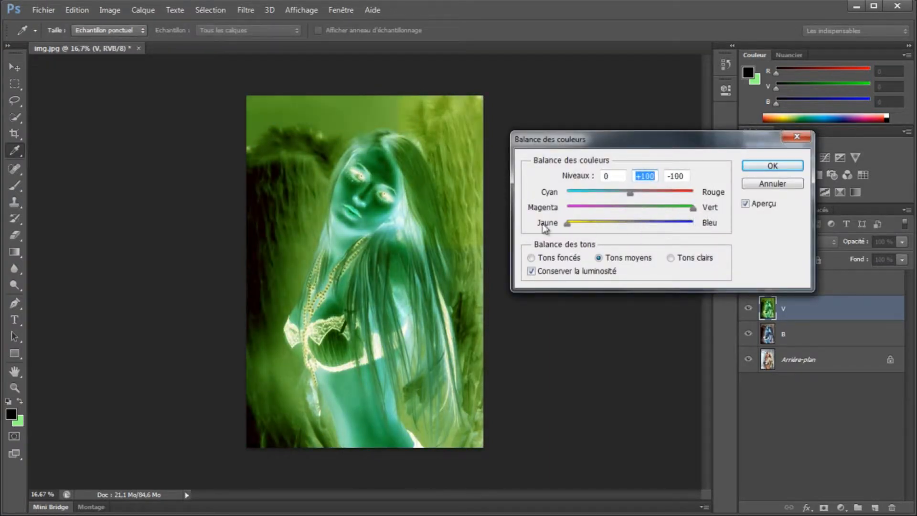
{"action": "left_click_drag", "start_coordinate": [631, 193], "coordinate": [568, 193]}
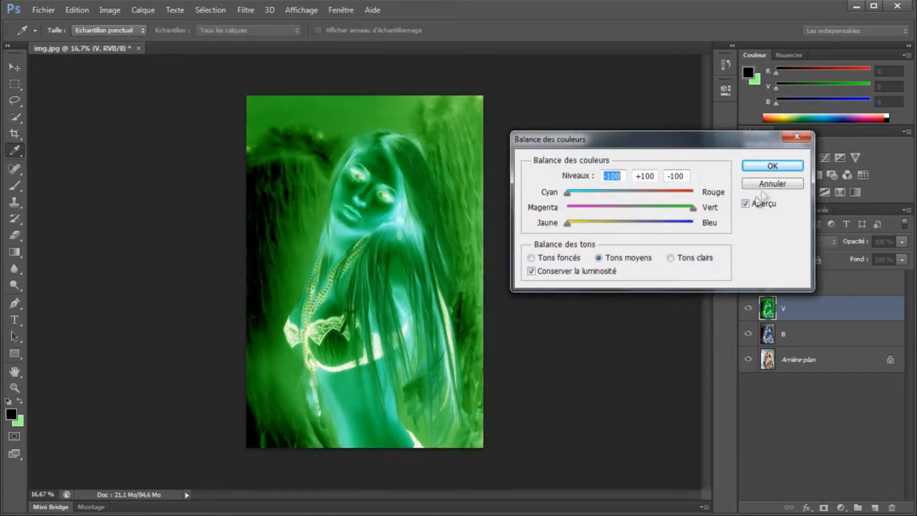
{"action": "left_click", "coordinate": [768, 167]}
{"action": "key", "text": "v"}
{"action": "left_click", "coordinate": [748, 308]}
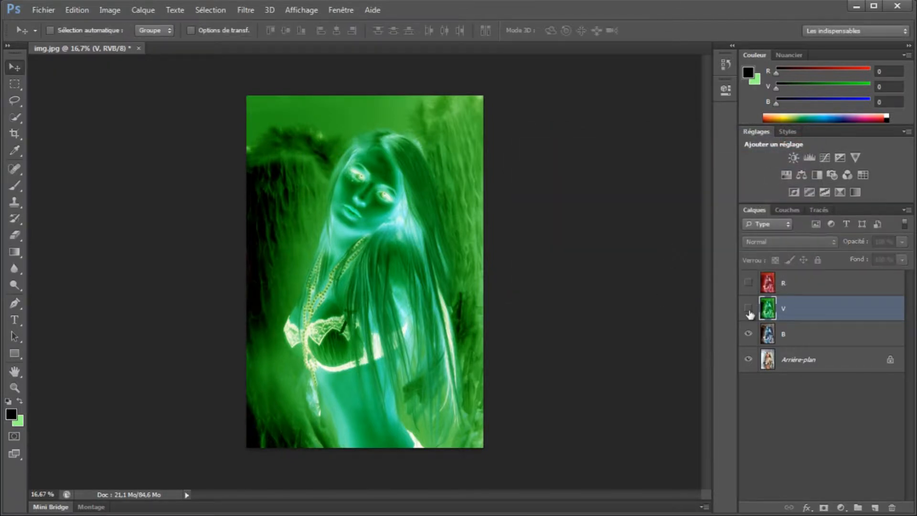
- Apply Balance des couleurs levels of -100, -100, +100 to the B layer's midtones
{"action": "left_click", "coordinate": [818, 335]}
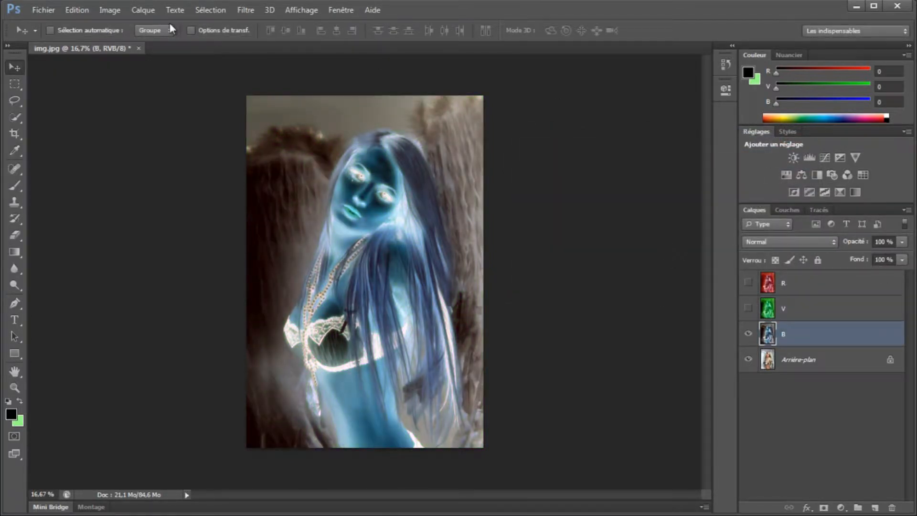
{"action": "left_click", "coordinate": [110, 10]}
{"action": "mouse_move", "coordinate": [115, 41]}
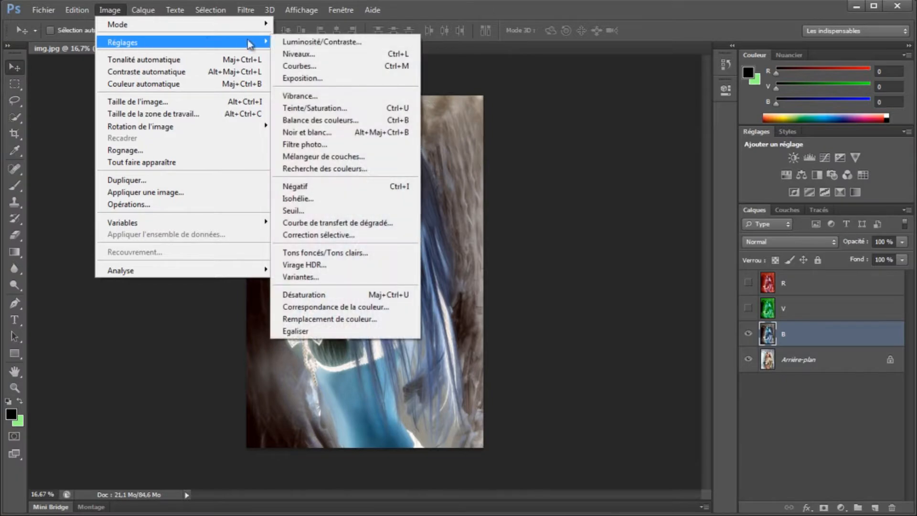
{"action": "left_click", "coordinate": [316, 120]}
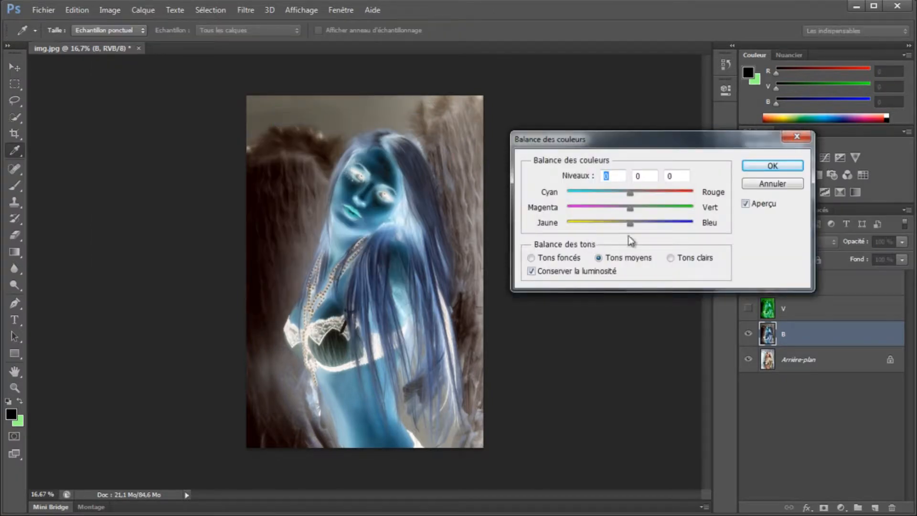
{"action": "left_click_drag", "start_coordinate": [631, 224], "coordinate": [695, 226]}
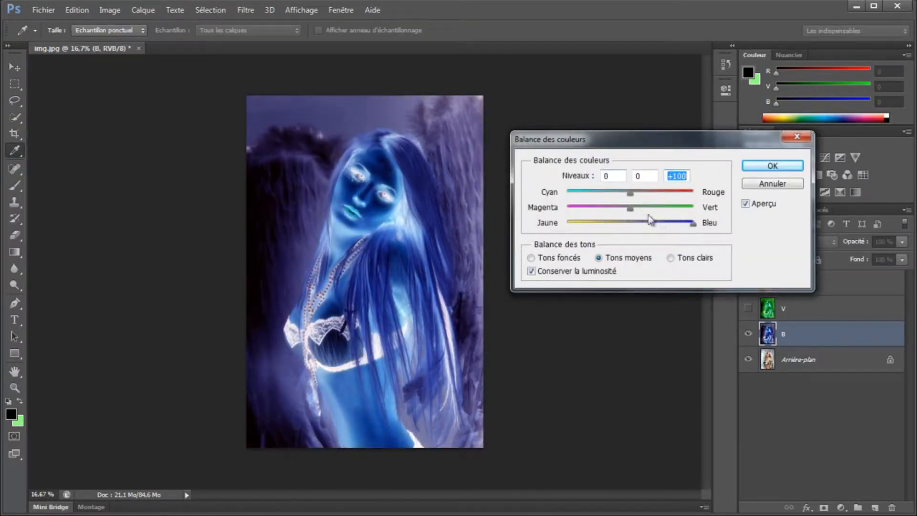
{"action": "left_click_drag", "start_coordinate": [630, 208], "coordinate": [568, 209]}
{"action": "left_click_drag", "start_coordinate": [630, 193], "coordinate": [567, 193]}
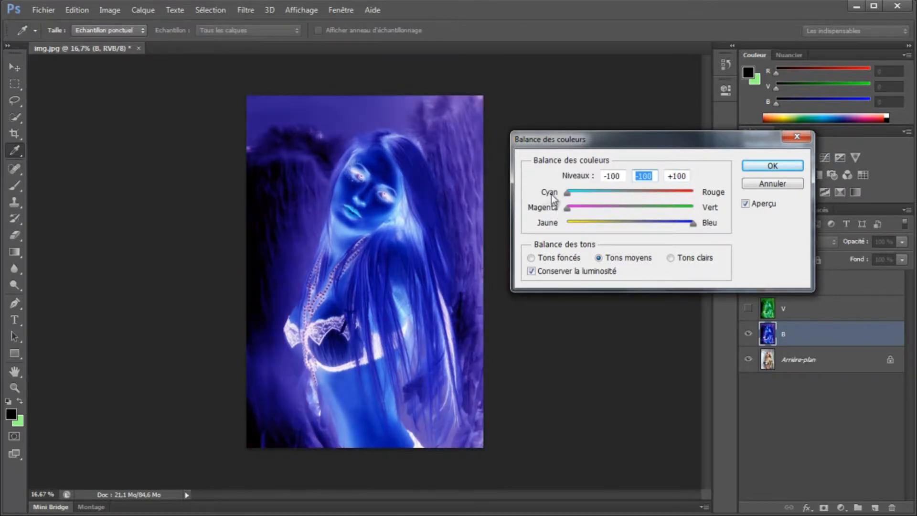
{"action": "left_click", "coordinate": [765, 167]}
{"action": "key", "text": "v"}
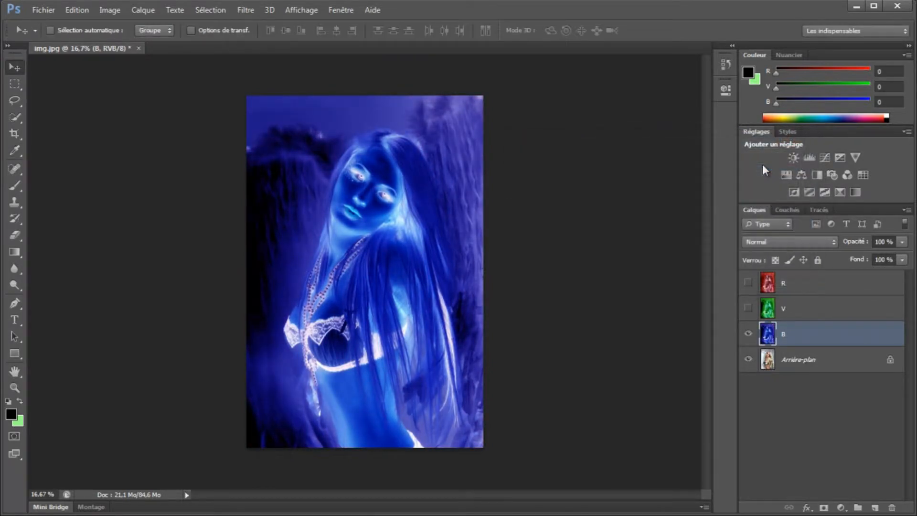
- Make the V and R layers visible again and set the R layer's blending mode to Produit
{"action": "left_click", "coordinate": [748, 308]}
{"action": "left_click", "coordinate": [748, 283]}
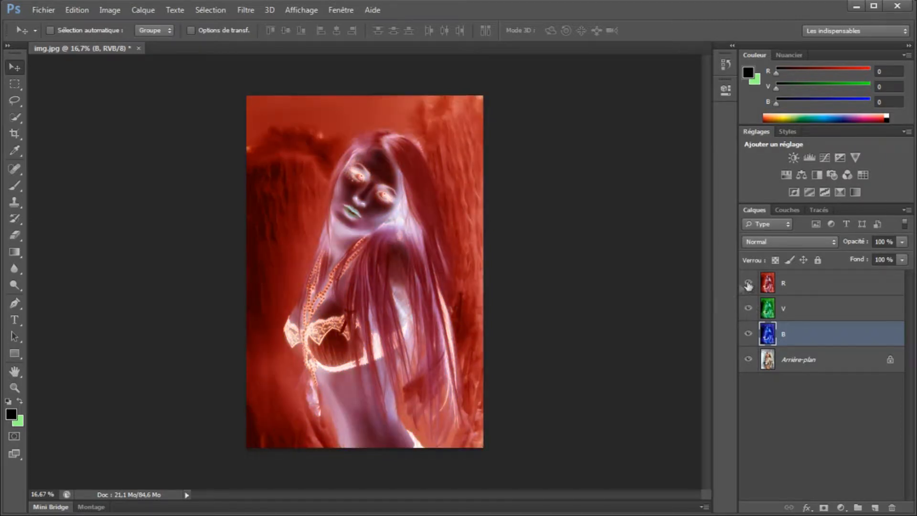
{"action": "left_click", "coordinate": [847, 284]}
{"action": "left_click", "coordinate": [835, 243]}
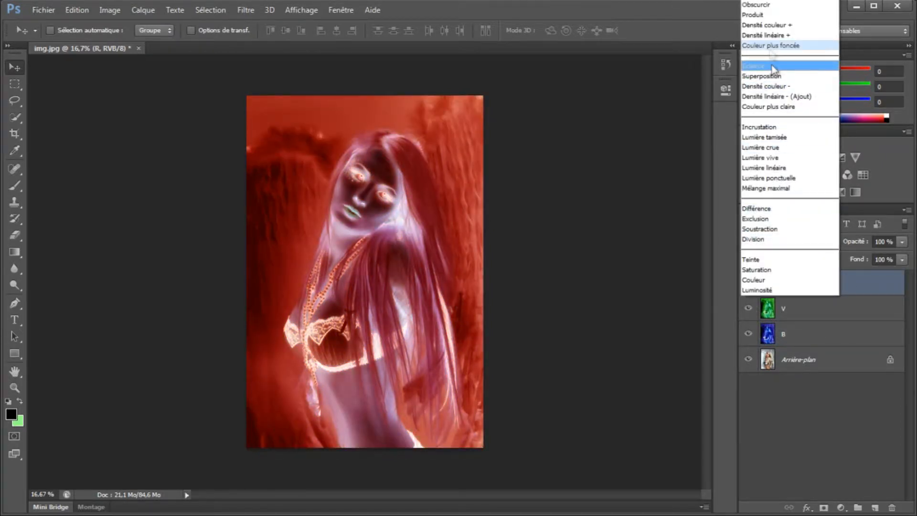
{"action": "left_click", "coordinate": [768, 16]}
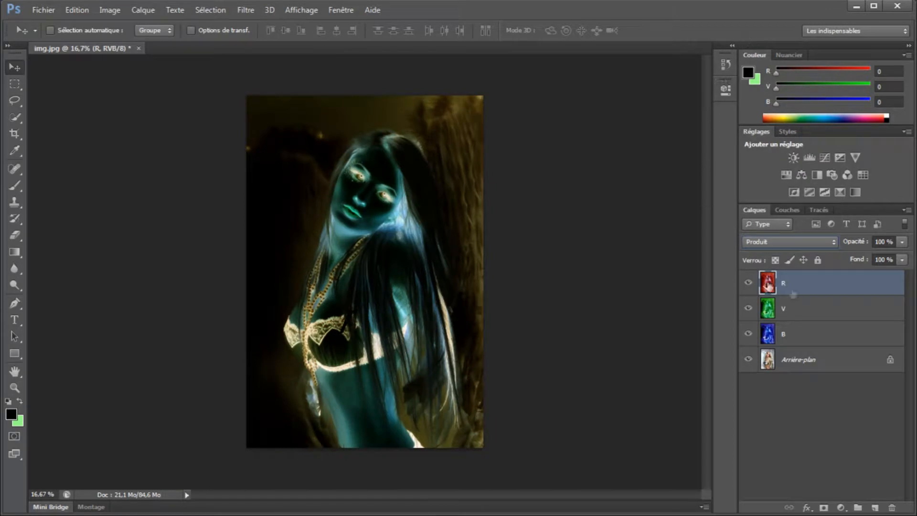
- Set the V and B layers to the Produit blending mode and hide the Arrière-plan layer
{"action": "left_click", "coordinate": [820, 309]}
{"action": "left_click", "coordinate": [837, 241]}
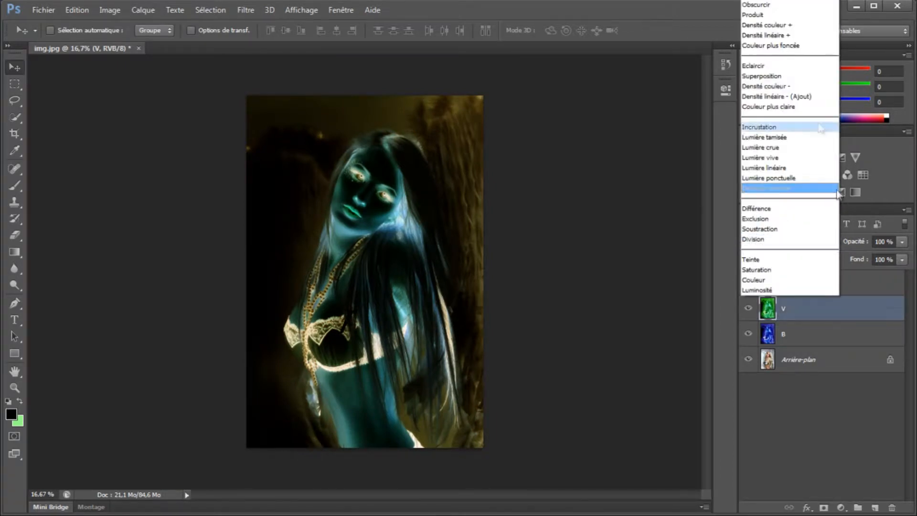
{"action": "left_click", "coordinate": [778, 14]}
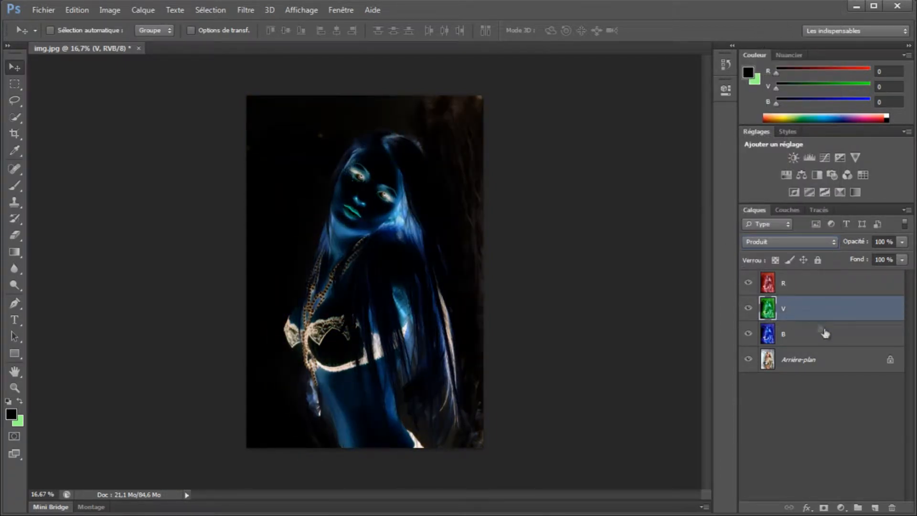
{"action": "left_click", "coordinate": [828, 337]}
{"action": "left_click", "coordinate": [835, 241]}
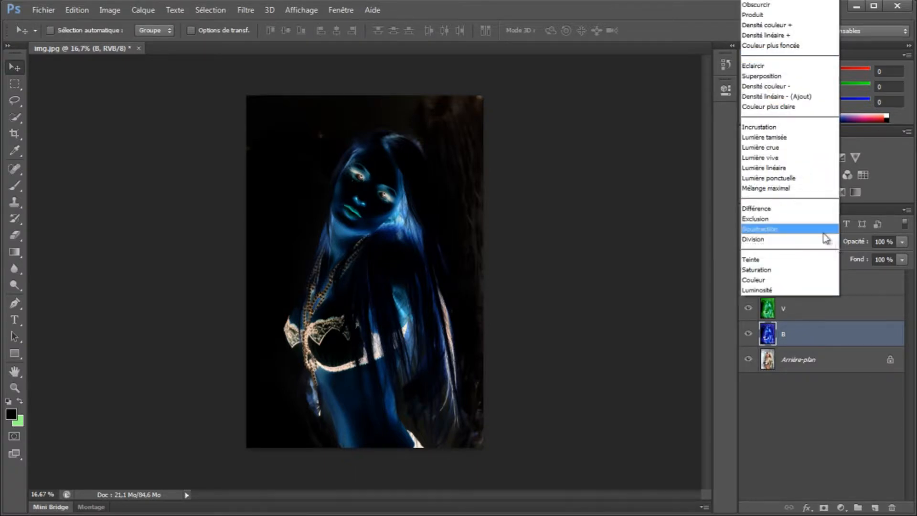
{"action": "left_click", "coordinate": [762, 16]}
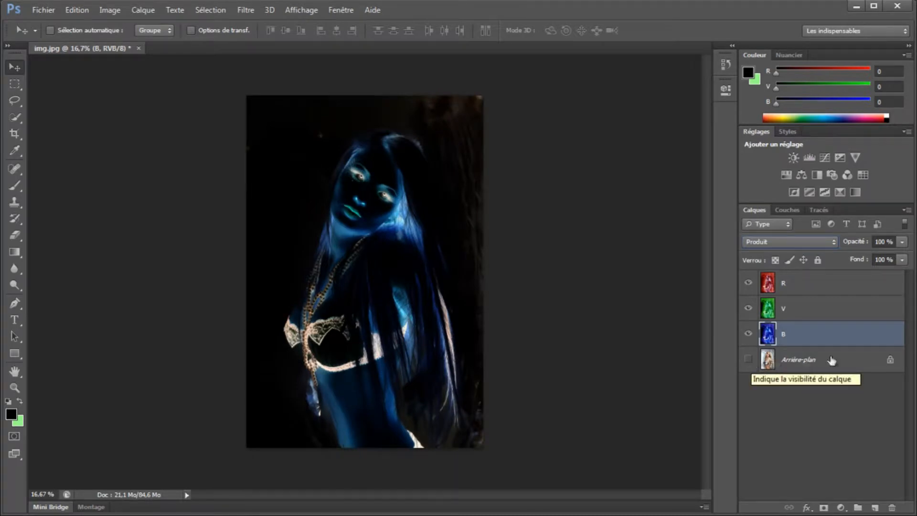
- Add a new layer directly above Arrière-plan and fill it with a slightly more saturated light green background colour
{"action": "left_click", "coordinate": [839, 372]}
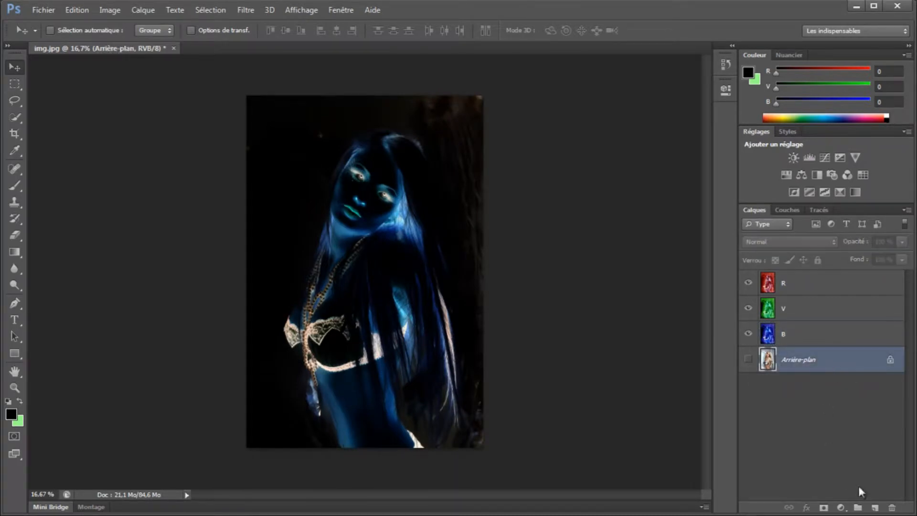
{"action": "left_click", "coordinate": [874, 508]}
{"action": "left_click", "coordinate": [21, 423]}
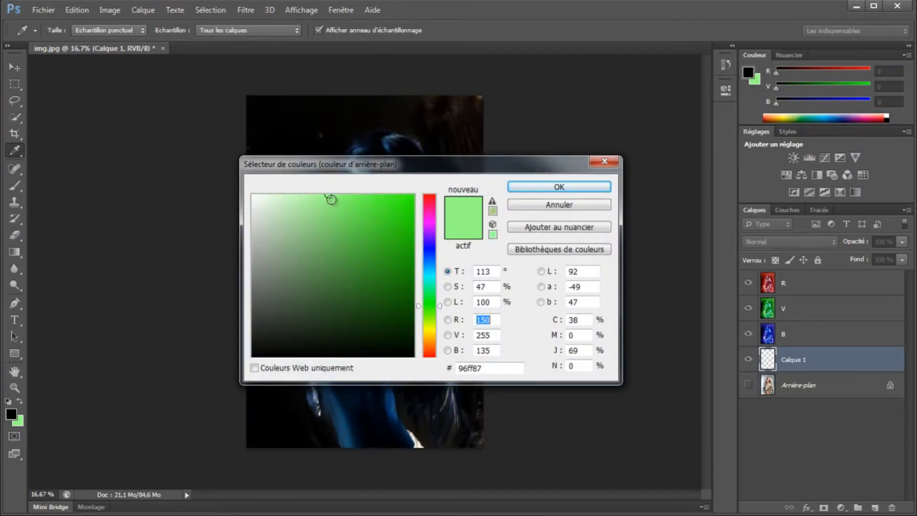
{"action": "mouse_move", "coordinate": [342, 195]}
{"action": "left_mouse_down"}
{"action": "mouse_move", "coordinate": [260, 196]}
{"action": "mouse_move", "coordinate": [340, 195]}
{"action": "left_mouse_up"}
{"action": "left_click", "coordinate": [557, 187]}
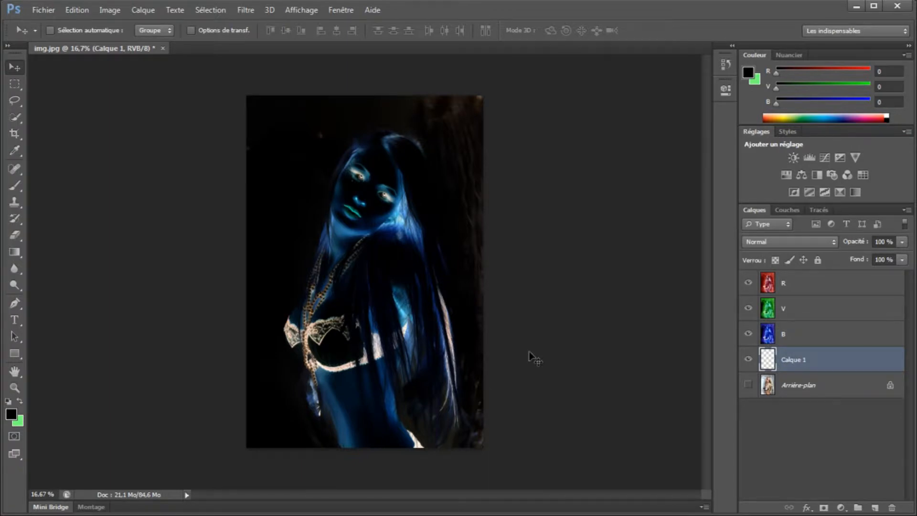
{"action": "key", "text": "ctrl+BackSpace"}
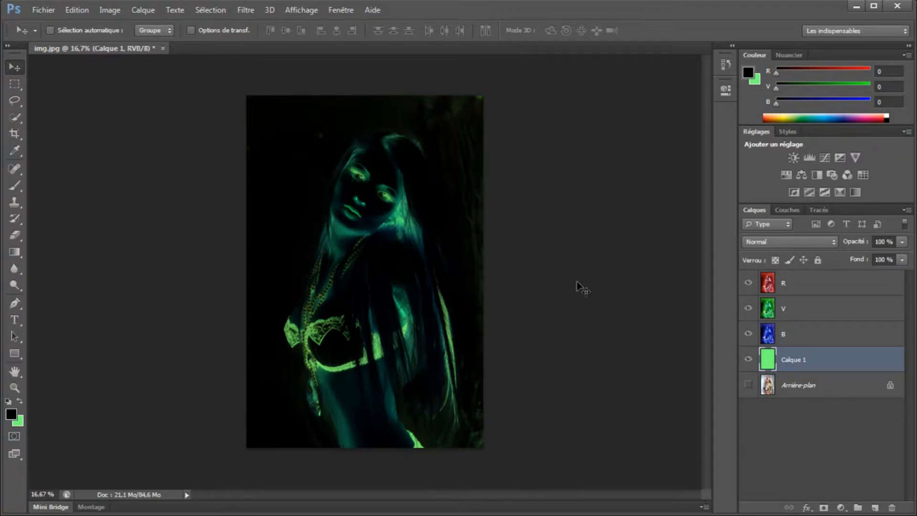
- Hide and show Calque 1 again to compare the image with and without the green fill
{"action": "left_click", "coordinate": [748, 361]}
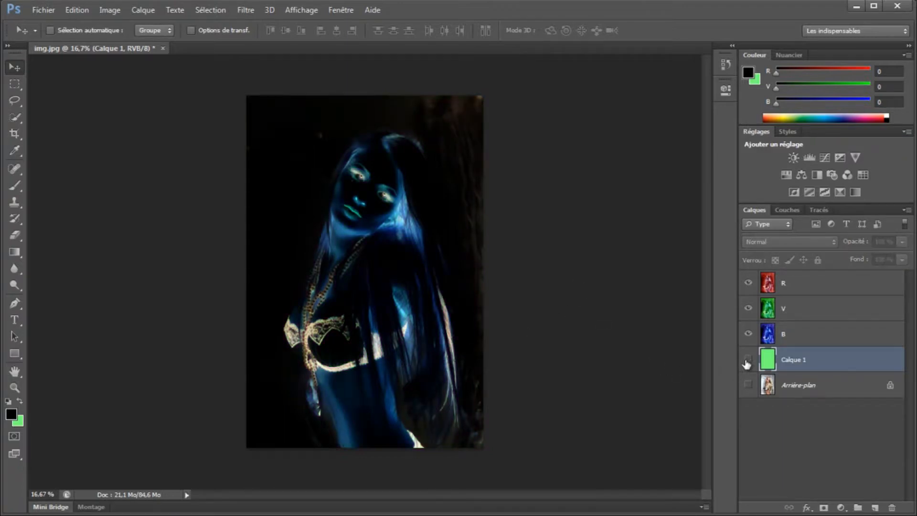
{"action": "left_click", "coordinate": [748, 362]}
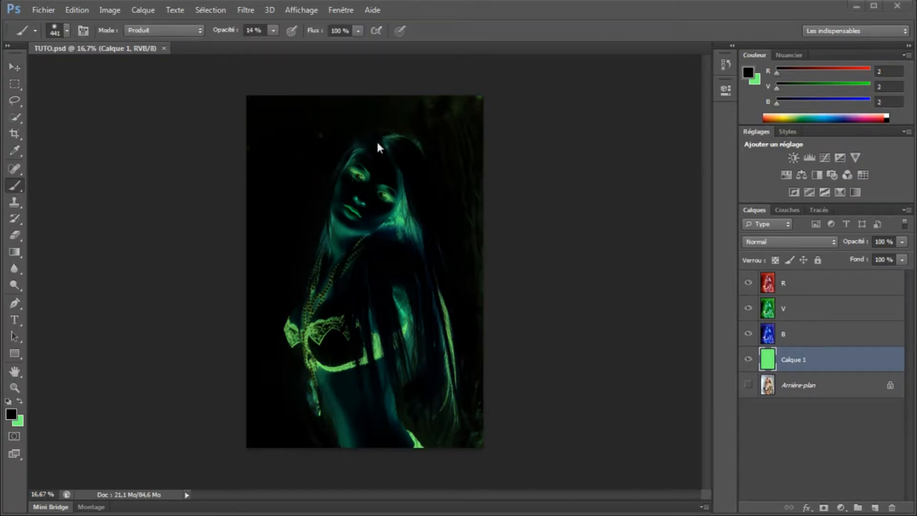
- Add a layer mask to the R layer and set the foreground colour to black
{"action": "left_click", "coordinate": [800, 285]}
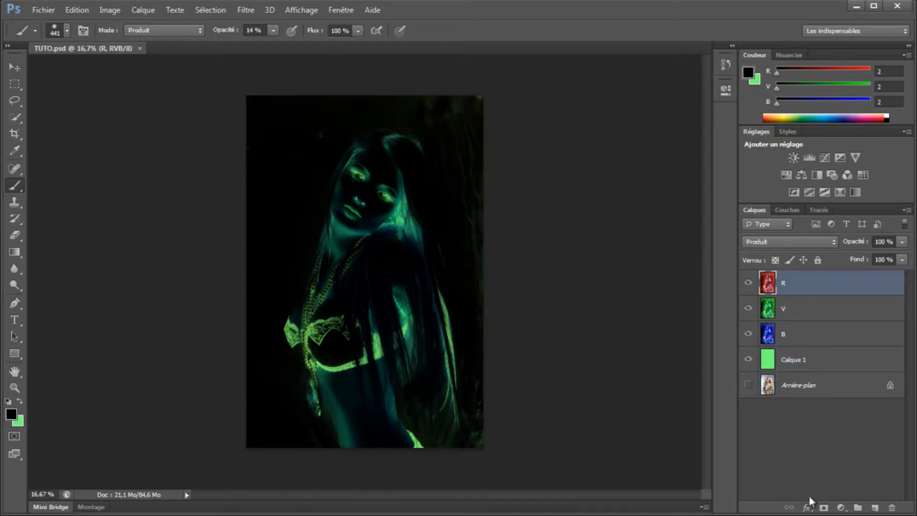
{"action": "left_click", "coordinate": [825, 508]}
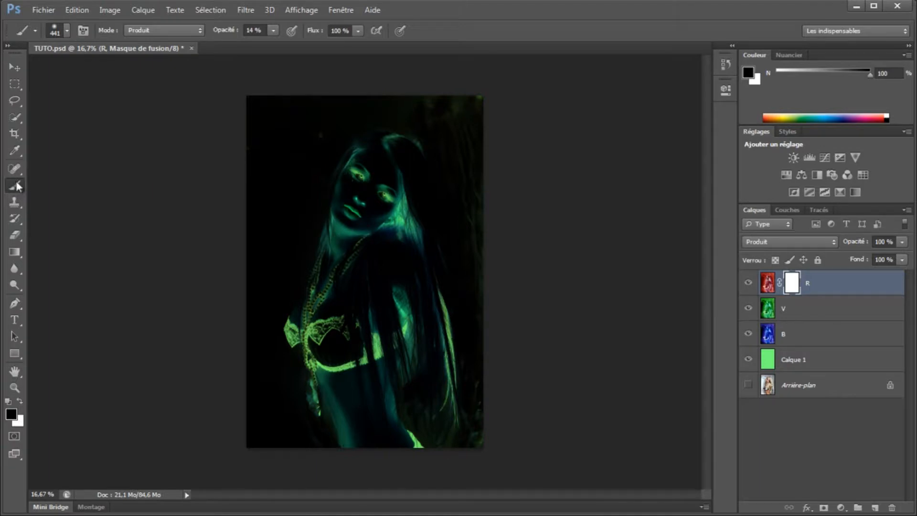
{"action": "left_click", "coordinate": [11, 414]}
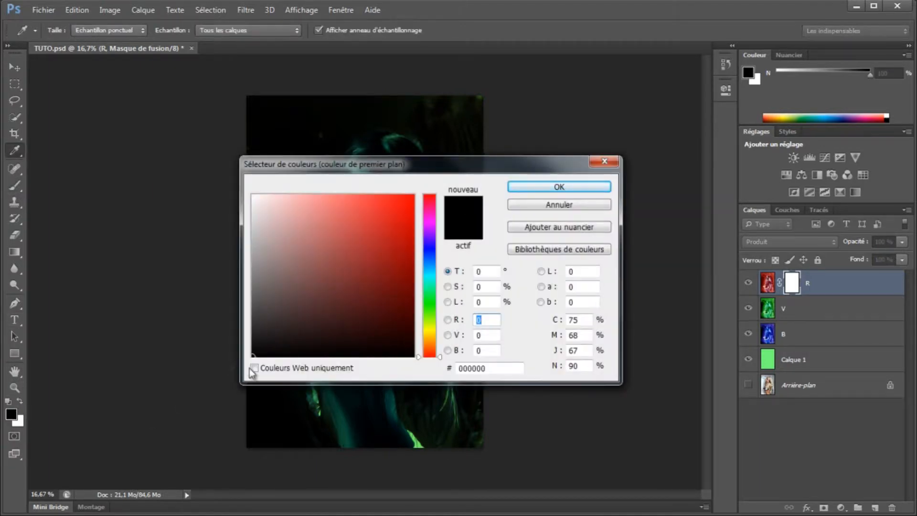
{"action": "left_click", "coordinate": [253, 356]}
{"action": "left_click", "coordinate": [558, 189]}
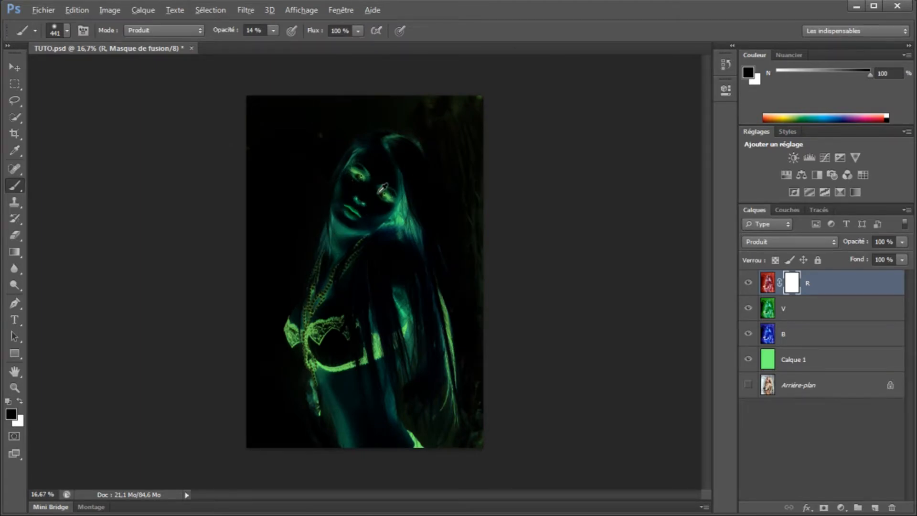
- Set the brush to a size of 253 px and 55 % opacity for painting on the R layer's mask
{"action": "scroll", "coordinate": [375, 196], "scroll_direction": "up", "scroll_amount": 10}
{"action": "scroll", "coordinate": [395, 188], "scroll_direction": "down", "scroll_amount": 7}
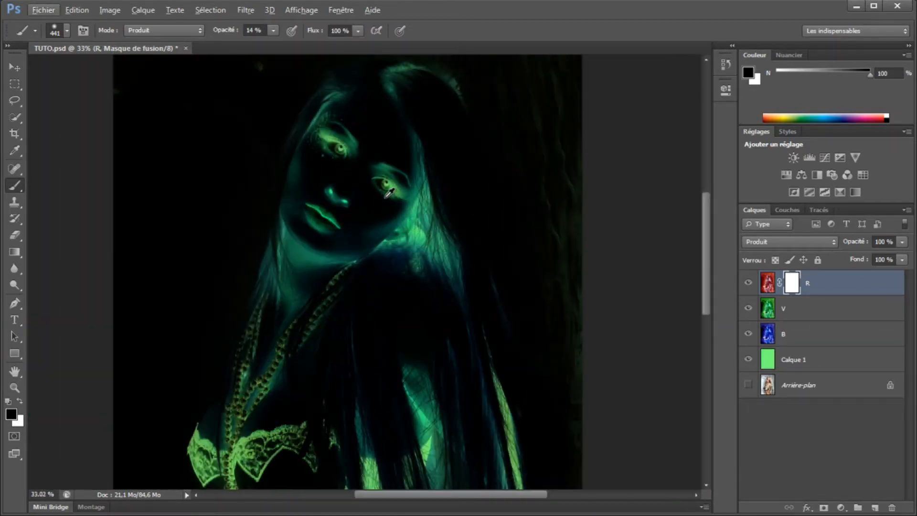
{"action": "key", "text": "space"}
{"action": "left_click_drag", "start_coordinate": [357, 186], "coordinate": [367, 295]}
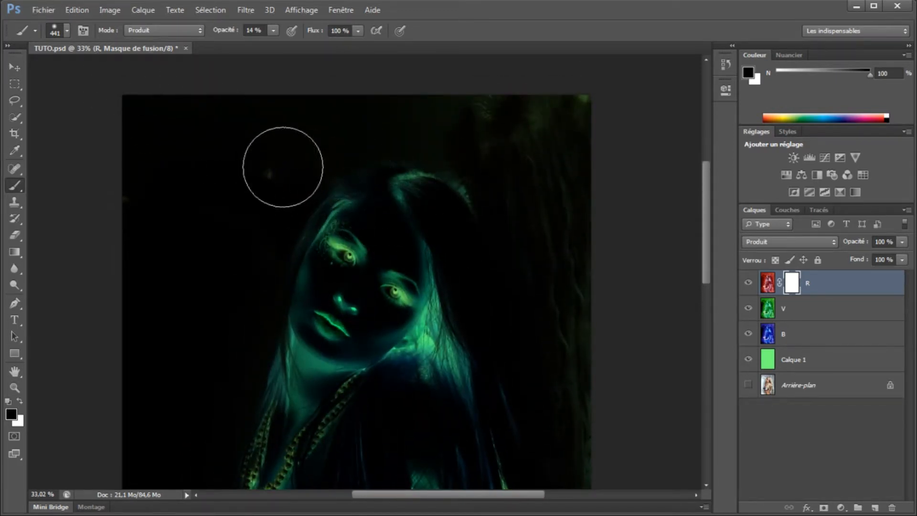
{"action": "mouse_move", "coordinate": [288, 166]}
{"action": "left_mouse_down"}
{"action": "mouse_move", "coordinate": [270, 165]}
{"action": "mouse_move", "coordinate": [271, 188]}
{"action": "left_mouse_up"}
{"action": "left_click", "coordinate": [273, 30]}
{"action": "left_click_drag", "start_coordinate": [300, 45], "coordinate": [302, 46]}
{"action": "mouse_move", "coordinate": [270, 166]}
{"action": "left_mouse_down"}
{"action": "mouse_move", "coordinate": [256, 174]}
{"action": "mouse_move", "coordinate": [260, 188]}
{"action": "mouse_move", "coordinate": [265, 164]}
{"action": "mouse_move", "coordinate": [285, 164]}
{"action": "left_mouse_up"}
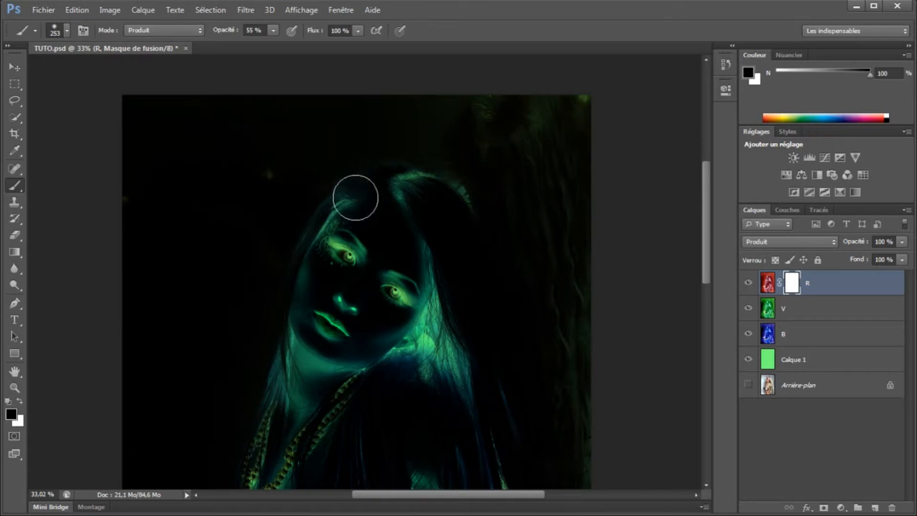
- Paint black on the R layer's mask over the woman's hair, face, neck and upper chest to brighten them
{"action": "mouse_move", "coordinate": [354, 196]}
{"action": "left_mouse_down"}
{"action": "mouse_move", "coordinate": [351, 184]}
{"action": "mouse_move", "coordinate": [403, 191]}
{"action": "mouse_move", "coordinate": [454, 258]}
{"action": "mouse_move", "coordinate": [429, 193]}
{"action": "left_mouse_up"}
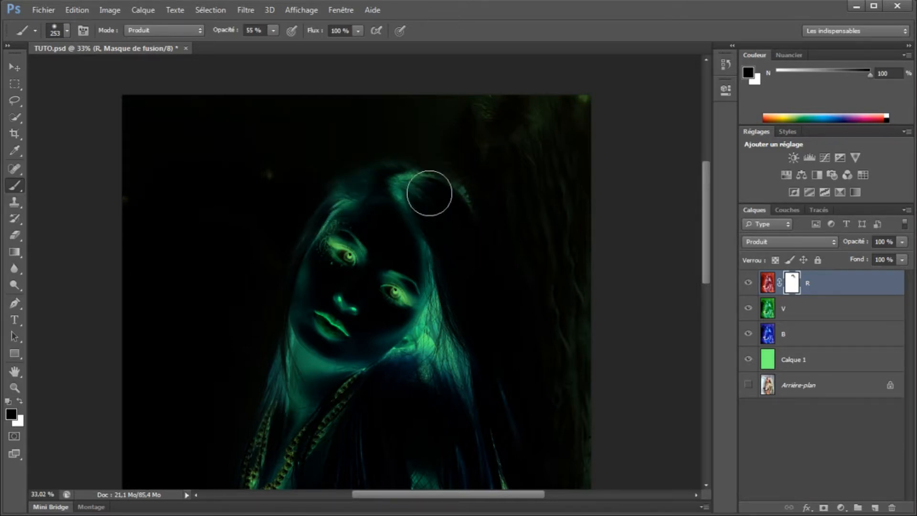
{"action": "mouse_move", "coordinate": [470, 255]}
{"action": "left_mouse_down"}
{"action": "mouse_move", "coordinate": [361, 217]}
{"action": "mouse_move", "coordinate": [423, 270]}
{"action": "mouse_move", "coordinate": [355, 235]}
{"action": "mouse_move", "coordinate": [321, 280]}
{"action": "mouse_move", "coordinate": [341, 225]}
{"action": "mouse_move", "coordinate": [317, 298]}
{"action": "mouse_move", "coordinate": [298, 123]}
{"action": "mouse_move", "coordinate": [311, 149]}
{"action": "mouse_move", "coordinate": [321, 303]}
{"action": "mouse_move", "coordinate": [306, 331]}
{"action": "mouse_move", "coordinate": [323, 245]}
{"action": "mouse_move", "coordinate": [346, 265]}
{"action": "mouse_move", "coordinate": [384, 345]}
{"action": "mouse_move", "coordinate": [394, 288]}
{"action": "mouse_move", "coordinate": [421, 344]}
{"action": "mouse_move", "coordinate": [353, 369]}
{"action": "mouse_move", "coordinate": [407, 312]}
{"action": "mouse_move", "coordinate": [428, 268]}
{"action": "mouse_move", "coordinate": [377, 329]}
{"action": "mouse_move", "coordinate": [392, 290]}
{"action": "mouse_move", "coordinate": [342, 253]}
{"action": "mouse_move", "coordinate": [334, 286]}
{"action": "mouse_move", "coordinate": [359, 321]}
{"action": "mouse_move", "coordinate": [338, 329]}
{"action": "mouse_move", "coordinate": [312, 315]}
{"action": "mouse_move", "coordinate": [317, 323]}
{"action": "mouse_move", "coordinate": [420, 361]}
{"action": "mouse_move", "coordinate": [456, 340]}
{"action": "left_mouse_up"}
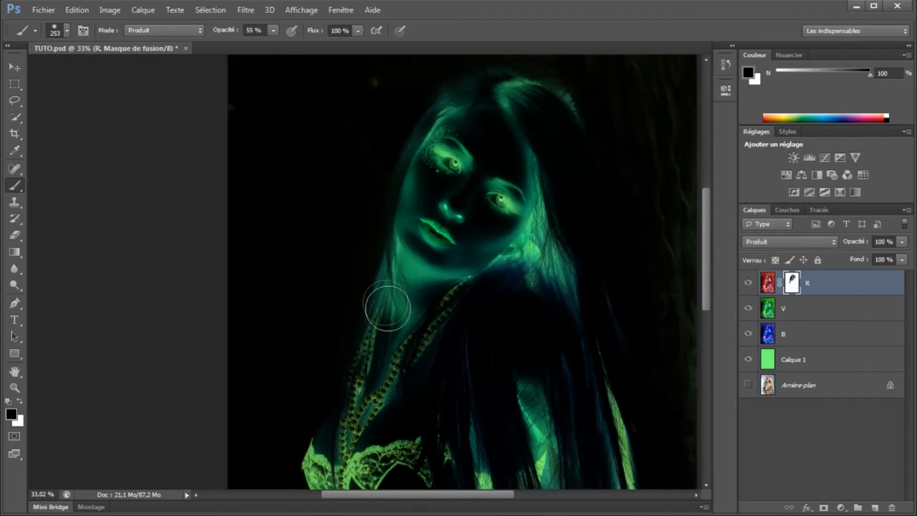
{"action": "mouse_move", "coordinate": [397, 359]}
{"action": "left_mouse_down"}
{"action": "mouse_move", "coordinate": [330, 449]}
{"action": "mouse_move", "coordinate": [390, 435]}
{"action": "mouse_move", "coordinate": [367, 342]}
{"action": "mouse_move", "coordinate": [344, 363]}
{"action": "mouse_move", "coordinate": [360, 325]}
{"action": "mouse_move", "coordinate": [342, 377]}
{"action": "mouse_move", "coordinate": [385, 295]}
{"action": "left_mouse_up"}
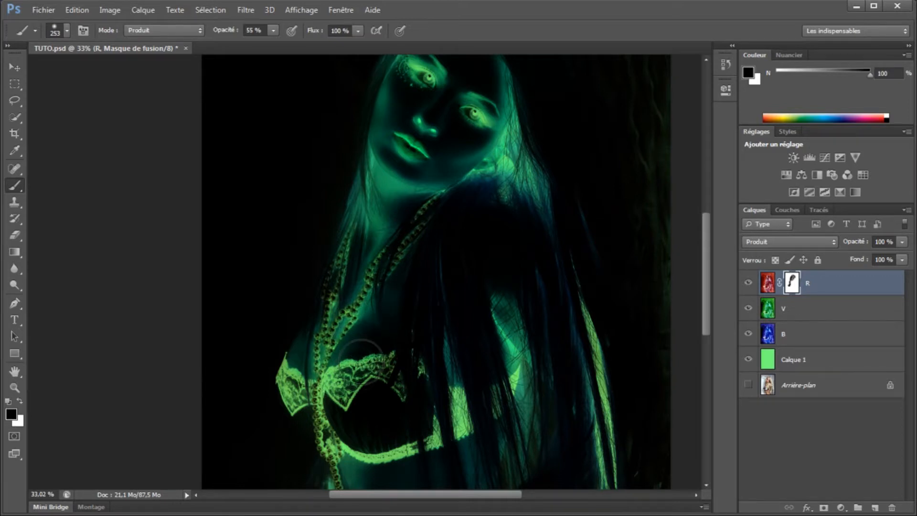
{"action": "left_click_drag", "start_coordinate": [414, 231], "coordinate": [403, 259]}
{"action": "mouse_move", "coordinate": [504, 322]}
{"action": "left_mouse_down"}
{"action": "mouse_move", "coordinate": [518, 364]}
{"action": "mouse_move", "coordinate": [454, 427]}
{"action": "mouse_move", "coordinate": [429, 410]}
{"action": "mouse_move", "coordinate": [434, 348]}
{"action": "mouse_move", "coordinate": [442, 413]}
{"action": "mouse_move", "coordinate": [411, 452]}
{"action": "mouse_move", "coordinate": [371, 445]}
{"action": "mouse_move", "coordinate": [332, 422]}
{"action": "mouse_move", "coordinate": [316, 397]}
{"action": "mouse_move", "coordinate": [296, 397]}
{"action": "left_mouse_up"}
- Continue painting black on the R layer's mask over the bust, belly and hip down to the image's lower edge
{"action": "key", "text": "space"}
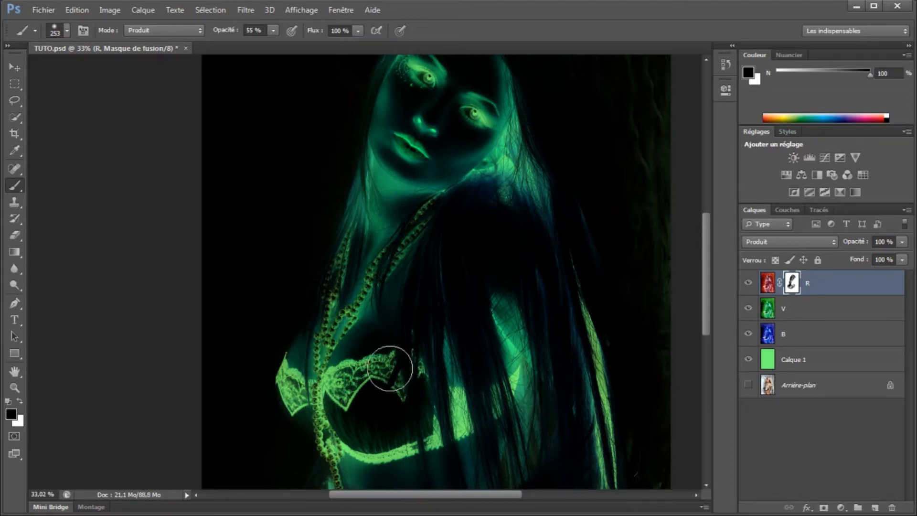
{"action": "left_click_drag", "start_coordinate": [379, 379], "coordinate": [288, 280]}
{"action": "mouse_move", "coordinate": [282, 338]}
{"action": "left_mouse_down"}
{"action": "mouse_move", "coordinate": [300, 378]}
{"action": "mouse_move", "coordinate": [322, 477]}
{"action": "mouse_move", "coordinate": [313, 426]}
{"action": "mouse_move", "coordinate": [245, 339]}
{"action": "left_mouse_up"}
{"action": "mouse_move", "coordinate": [310, 434]}
{"action": "left_mouse_down"}
{"action": "mouse_move", "coordinate": [291, 356]}
{"action": "mouse_move", "coordinate": [313, 354]}
{"action": "mouse_move", "coordinate": [314, 383]}
{"action": "mouse_move", "coordinate": [274, 358]}
{"action": "mouse_move", "coordinate": [267, 330]}
{"action": "left_mouse_up"}
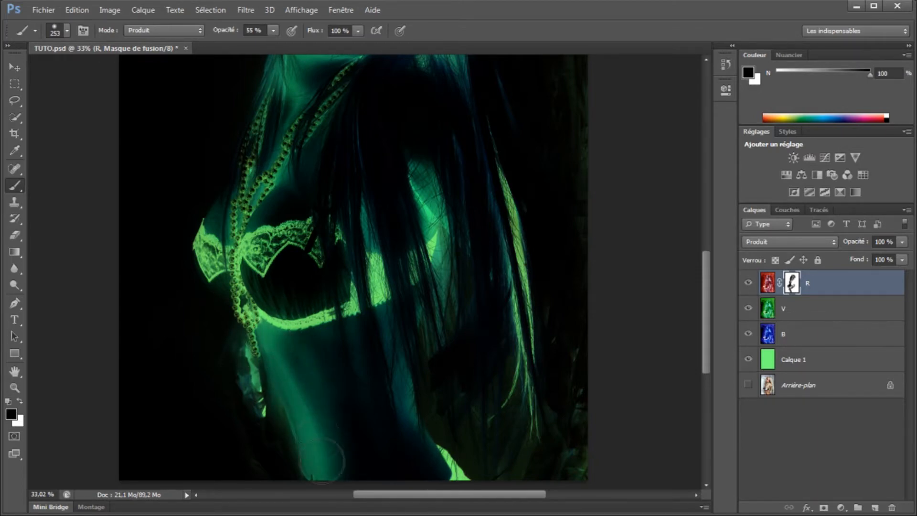
{"action": "left_click_drag", "start_coordinate": [337, 466], "coordinate": [349, 378]}
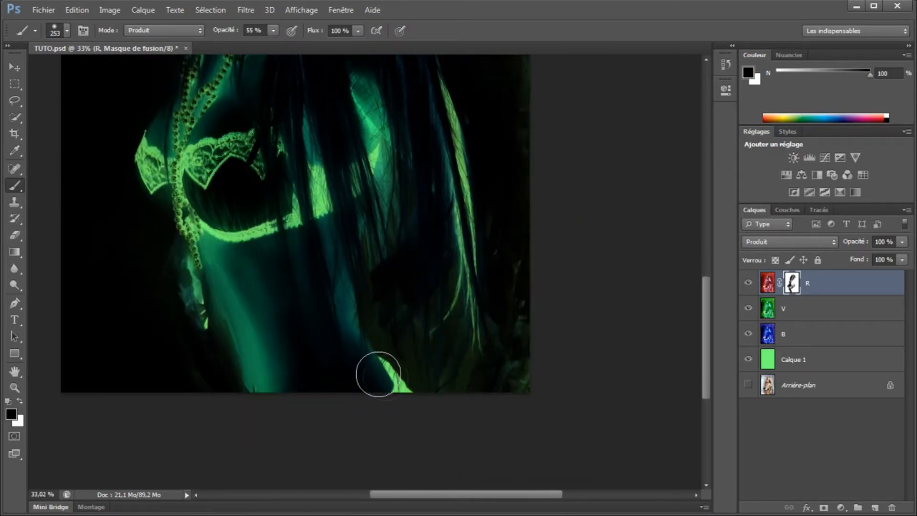
{"action": "left_click_drag", "start_coordinate": [323, 343], "coordinate": [381, 461]}
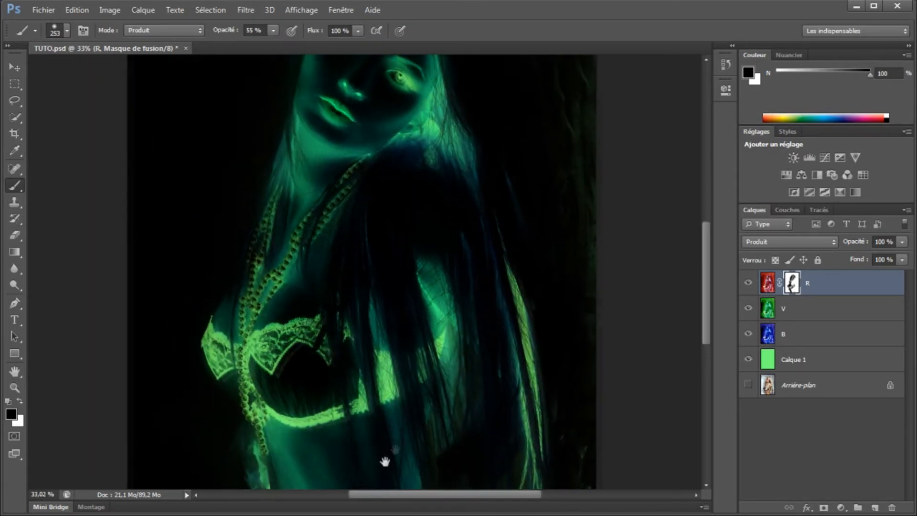
{"action": "left_click_drag", "start_coordinate": [395, 348], "coordinate": [371, 424]}
{"action": "left_click_drag", "start_coordinate": [311, 110], "coordinate": [348, 151]}
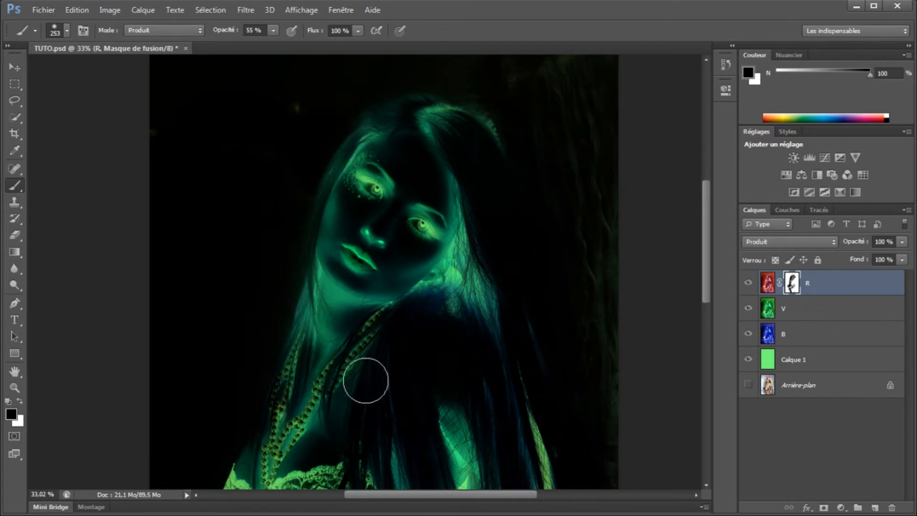
{"action": "scroll", "coordinate": [330, 399], "scroll_direction": "down", "scroll_amount": 10}
{"action": "scroll", "coordinate": [330, 397], "scroll_direction": "up", "scroll_amount": 10}
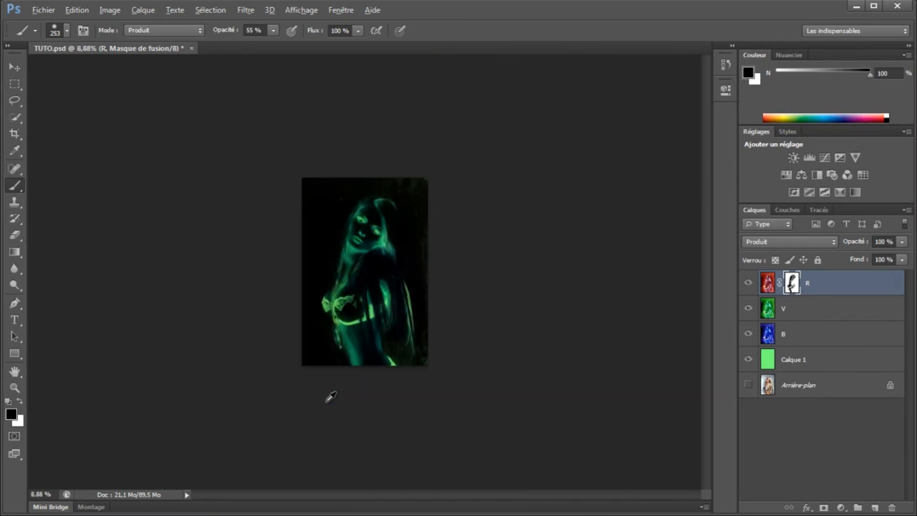
{"action": "scroll", "coordinate": [331, 397], "scroll_direction": "down", "scroll_amount": 4}
{"action": "key", "text": "alt"}
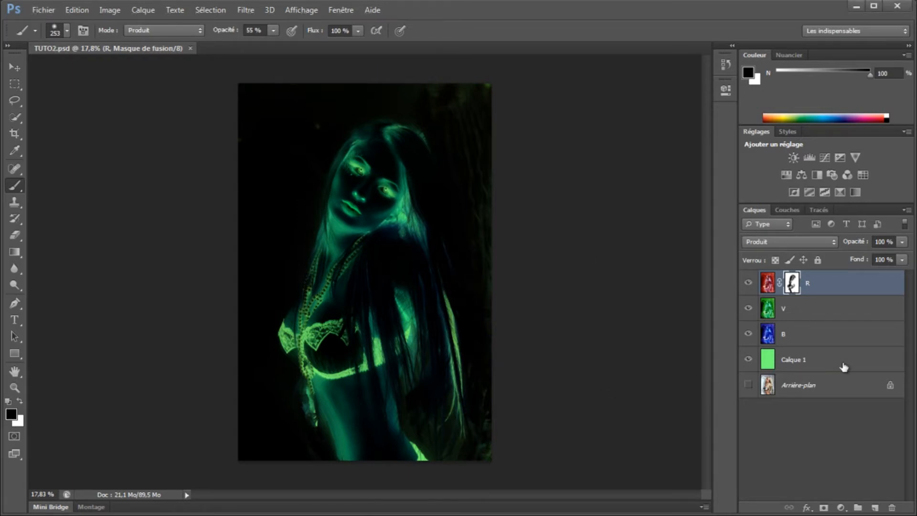
- Add a Balance des couleurs adjustment layer directly above Calque 1 with midtone levels of +100, +100 and -79
{"action": "left_click", "coordinate": [823, 366]}
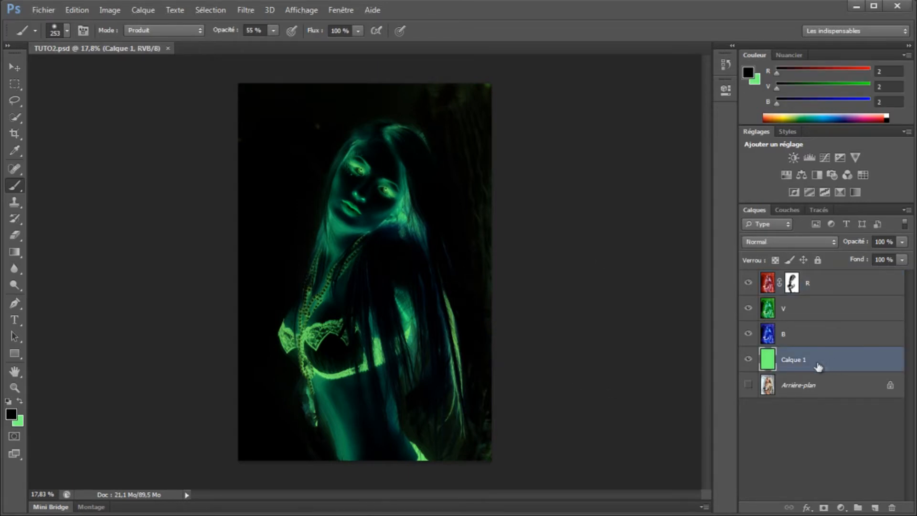
{"action": "left_click", "coordinate": [843, 508]}
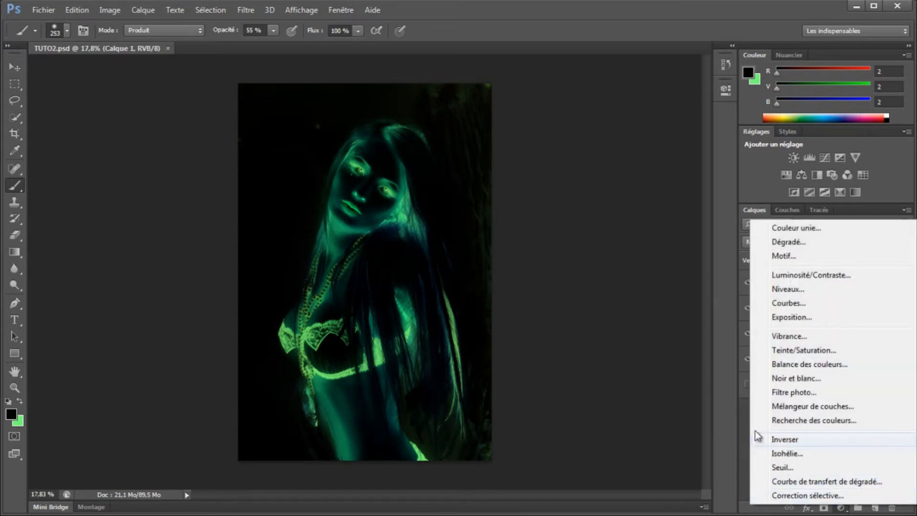
{"action": "left_click", "coordinate": [805, 365]}
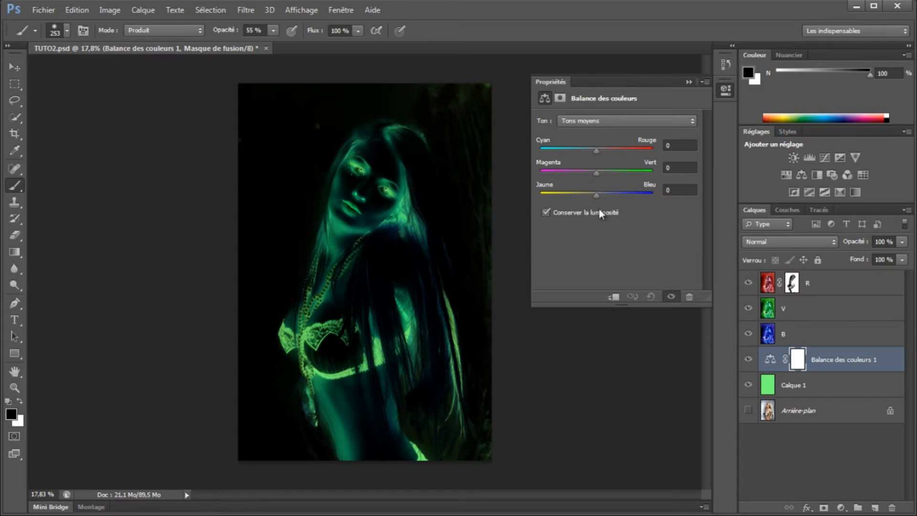
{"action": "left_click_drag", "start_coordinate": [597, 151], "coordinate": [540, 174]}
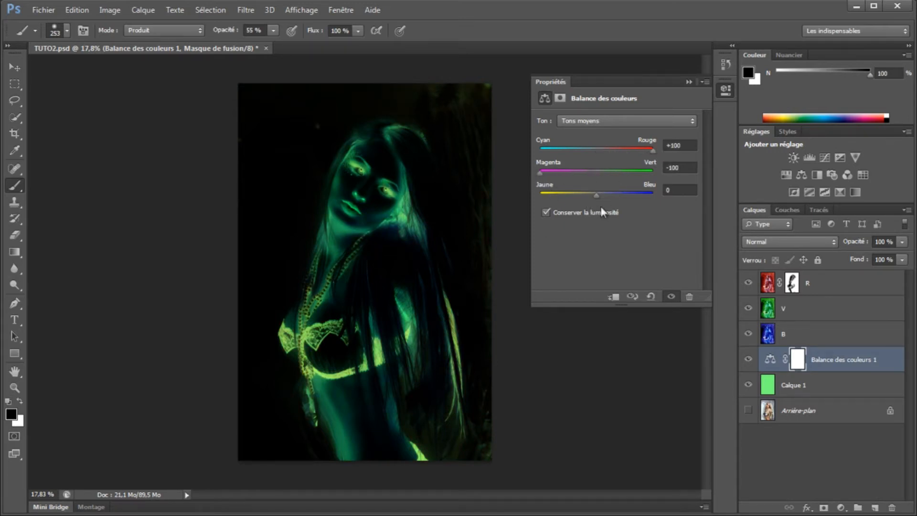
{"action": "left_click_drag", "start_coordinate": [593, 200], "coordinate": [670, 162]}
{"action": "mouse_move", "coordinate": [564, 199]}
{"action": "left_mouse_down"}
{"action": "mouse_move", "coordinate": [657, 193]}
{"action": "mouse_move", "coordinate": [569, 196]}
{"action": "left_mouse_up"}
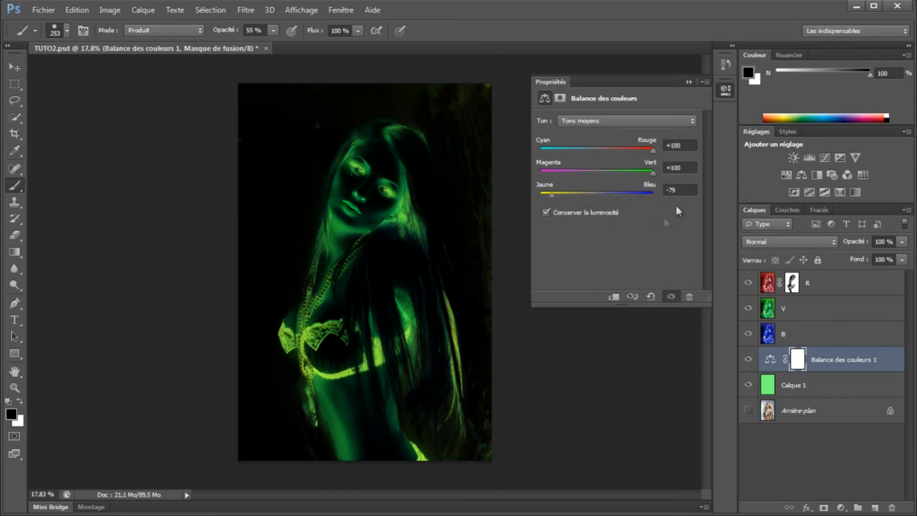
{"action": "left_click", "coordinate": [689, 82]}
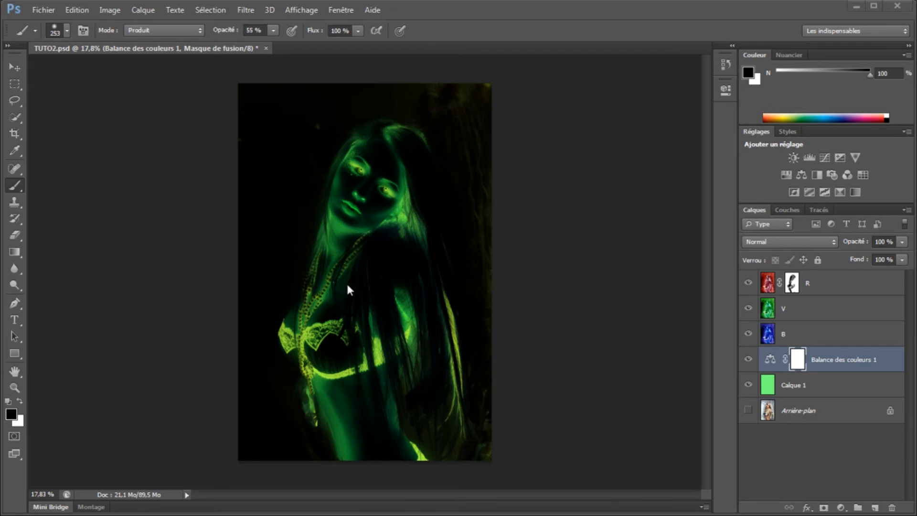
- Lower the R layer's opacity to a small percentage so the background details come through
{"action": "left_click", "coordinate": [860, 292]}
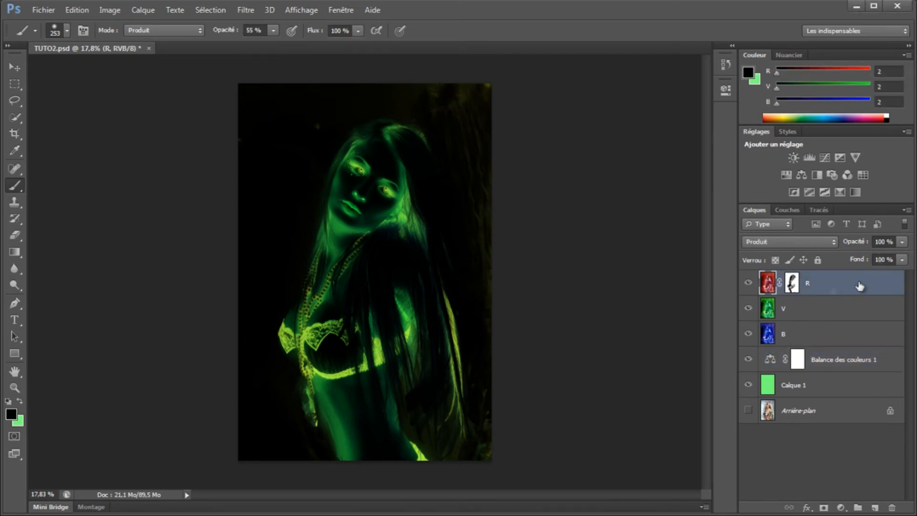
{"action": "left_click", "coordinate": [904, 242]}
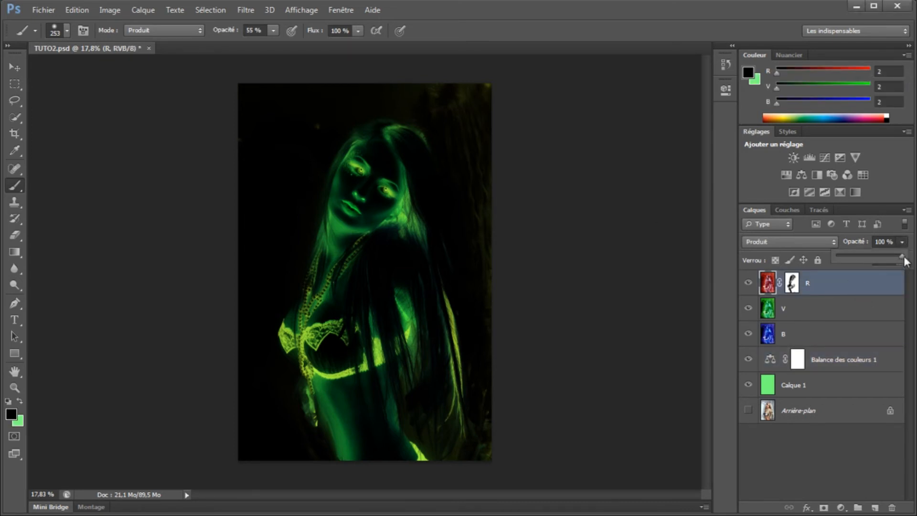
{"action": "left_click_drag", "start_coordinate": [902, 256], "coordinate": [834, 264]}
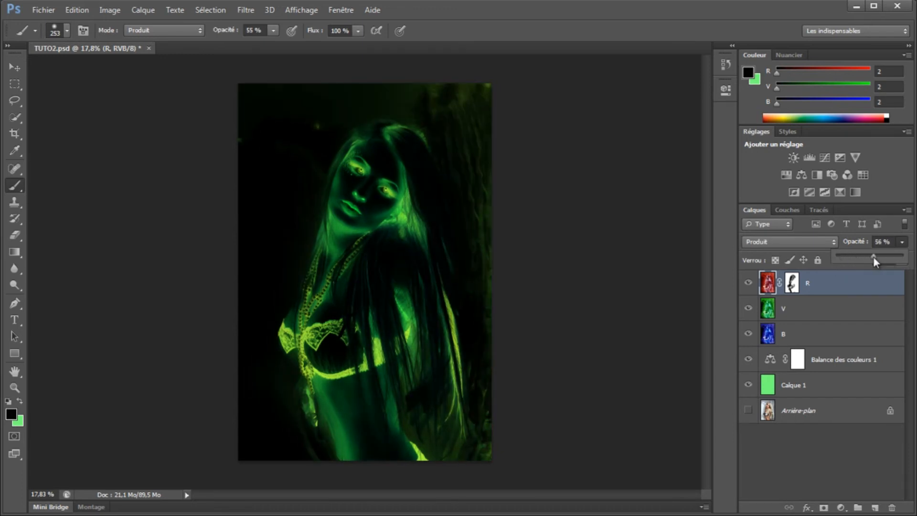
{"action": "left_click_drag", "start_coordinate": [863, 258], "coordinate": [843, 258]}
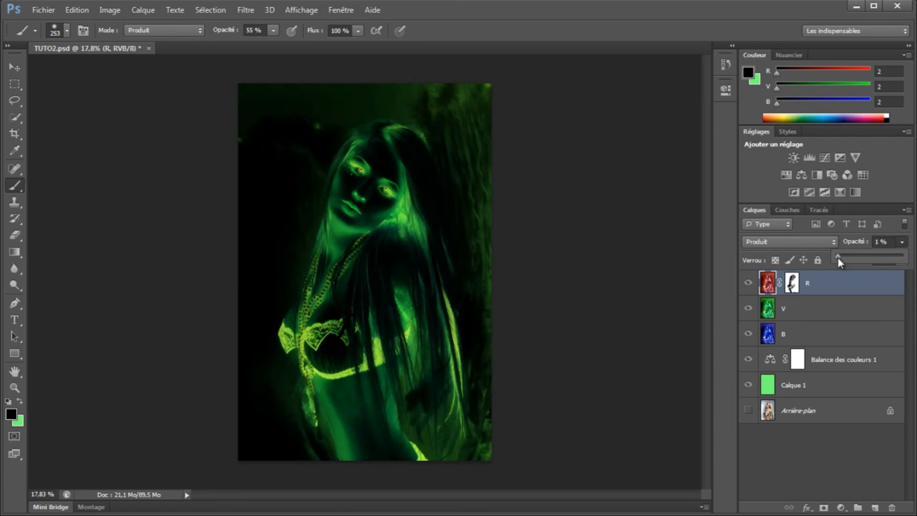
{"action": "left_click_drag", "start_coordinate": [838, 257], "coordinate": [847, 255]}
- Lower the V layer's opacity to 65 % and slightly reduce the B layer's opacity
{"action": "left_click", "coordinate": [817, 310]}
{"action": "left_click", "coordinate": [902, 242]}
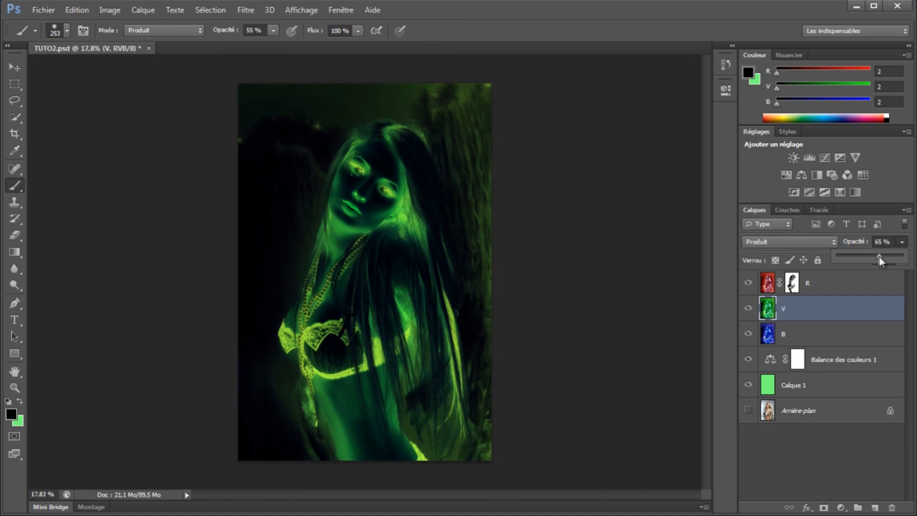
{"action": "left_click", "coordinate": [819, 338]}
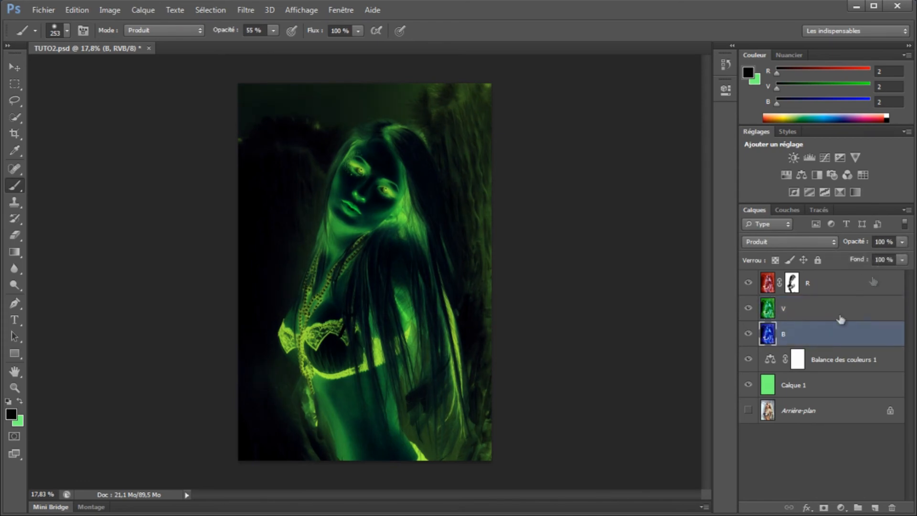
{"action": "left_click", "coordinate": [902, 242]}
{"action": "mouse_move", "coordinate": [899, 257]}
{"action": "left_mouse_down"}
{"action": "mouse_move", "coordinate": [860, 258]}
{"action": "mouse_move", "coordinate": [896, 254]}
{"action": "left_mouse_up"}
{"action": "left_click_drag", "start_coordinate": [896, 254], "coordinate": [891, 256]}
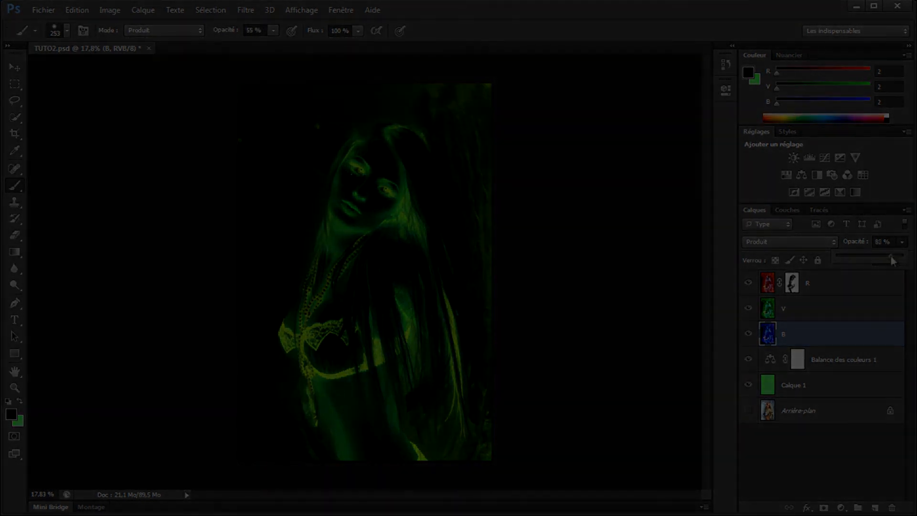